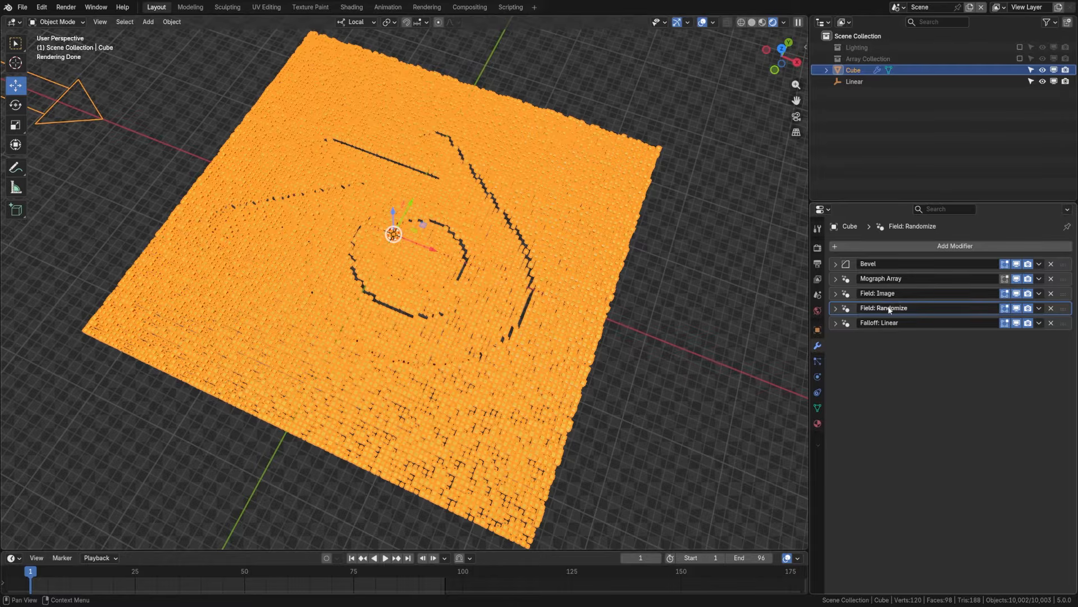
Step: Toggle the Field: Image modifier's viewport display off and on, and switch the viewport to solid shading
click(662, 341)
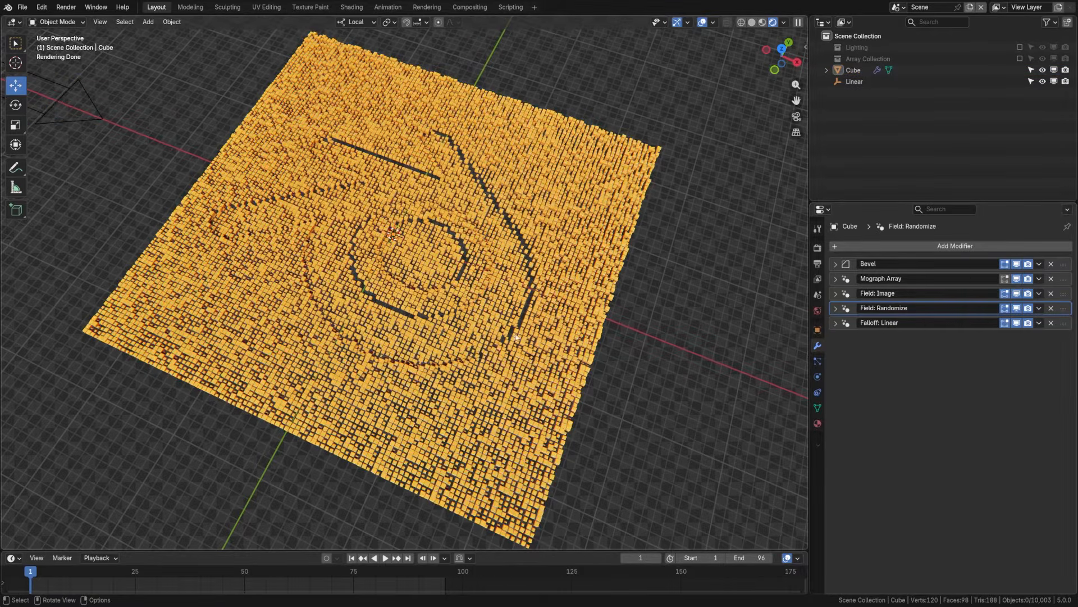
middle_drag(477, 329, 494, 314)
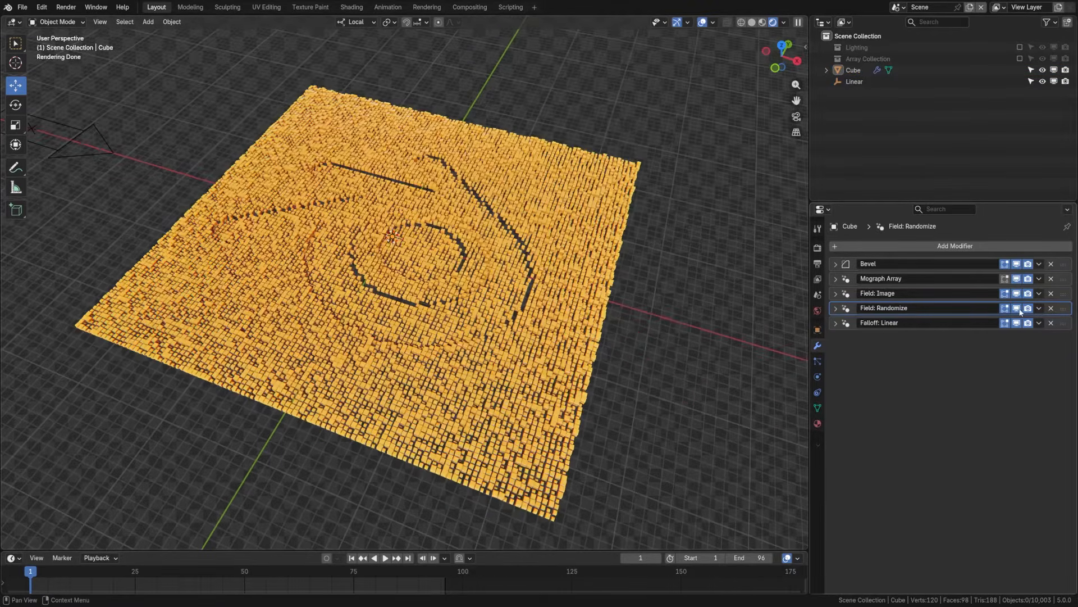
drag(1020, 311, 1019, 299)
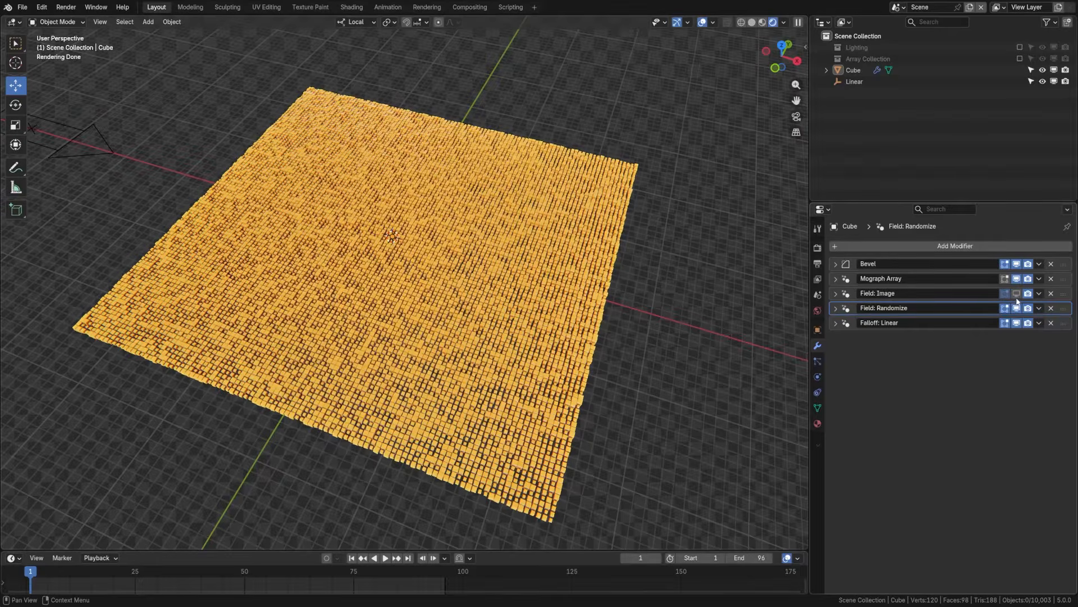
click(1017, 294)
key(z)
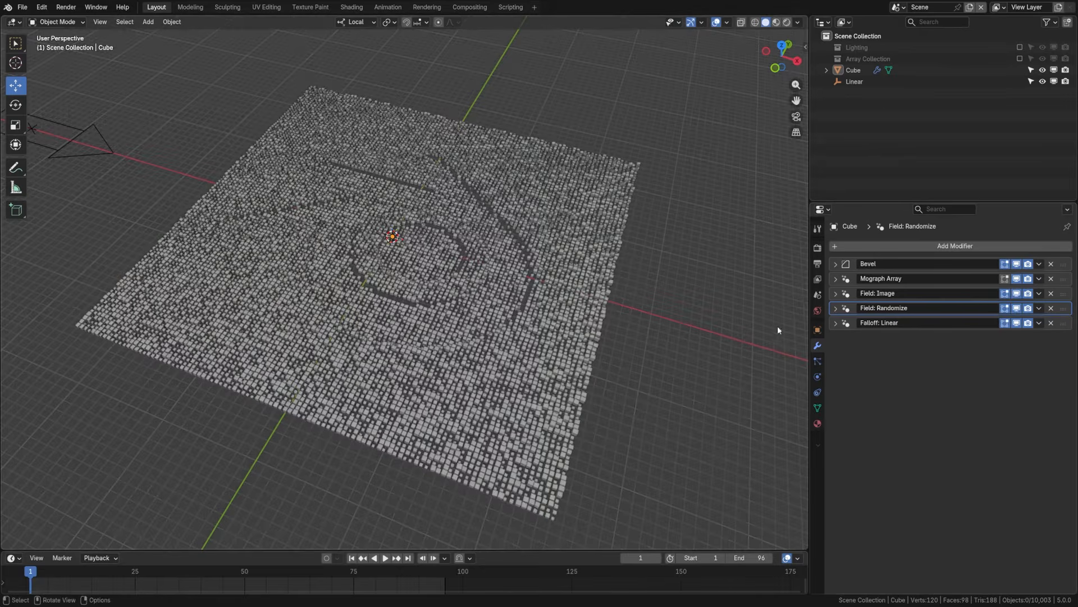
Step: Move the Linear falloff empty along X across the whole cube array, to about 40 m
click(863, 84)
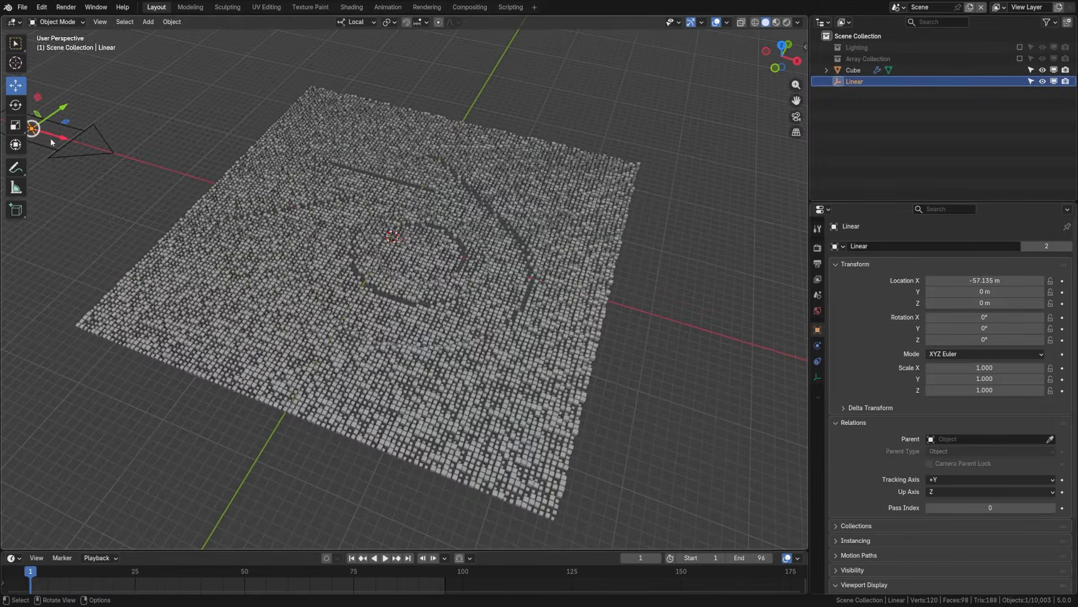
drag(51, 142, 646, 338)
middle_drag(646, 338, 523, 341)
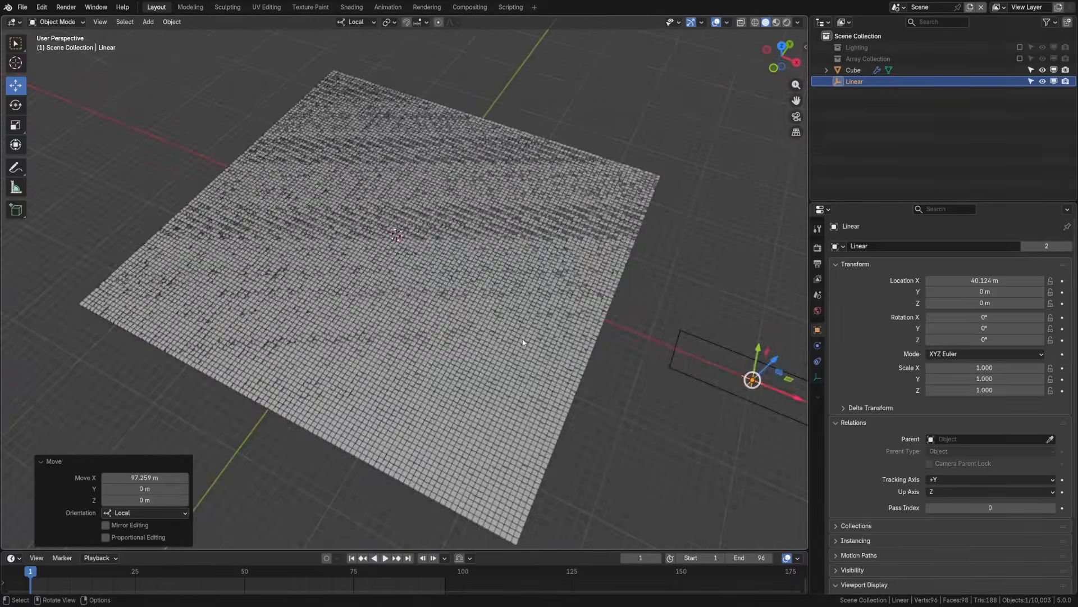
Step: Reorder the Cube's modifiers so that Field: Randomize sits below Falloff: Linear
scroll(523, 342, up, 2)
click(561, 319)
drag(1061, 312, 1057, 328)
scroll(637, 375, down, 1)
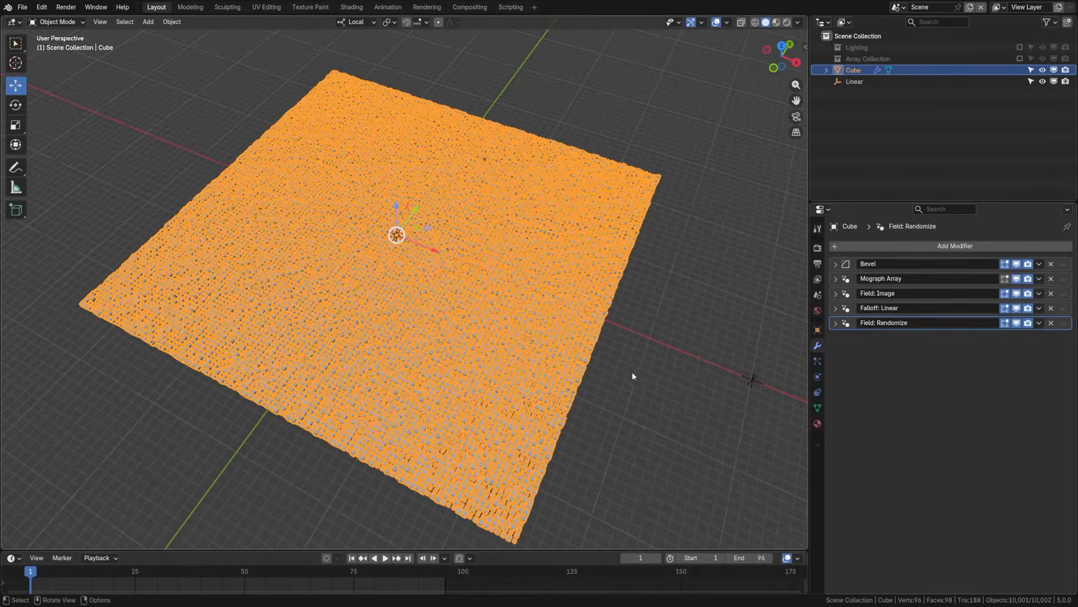
Step: Move the Linear empty back along its X axis towards the array to preview the reordered modifiers
click(726, 392)
click(752, 380)
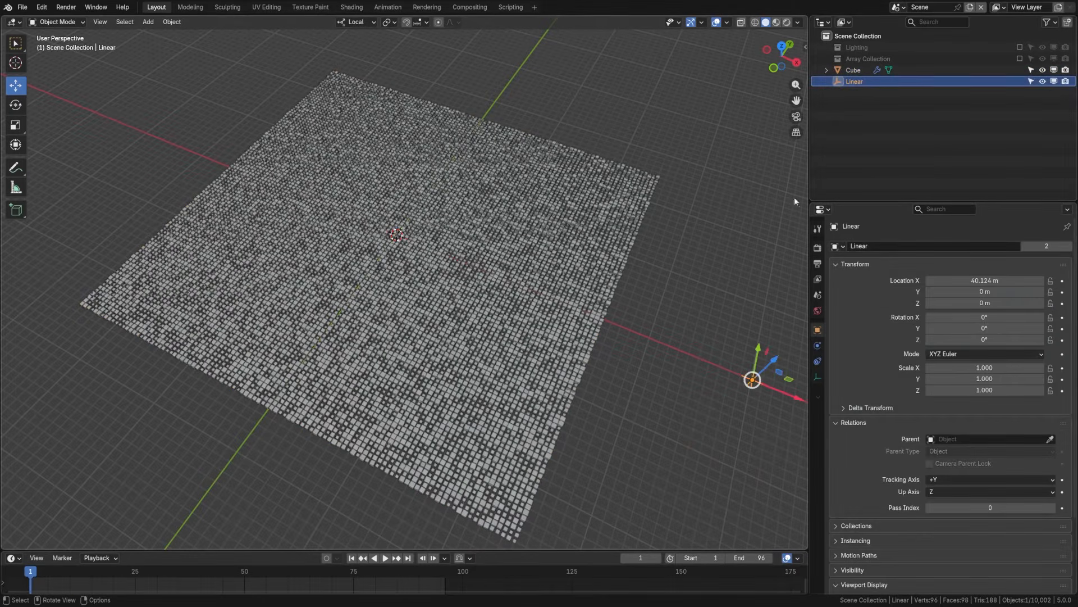
drag(786, 396, 626, 340)
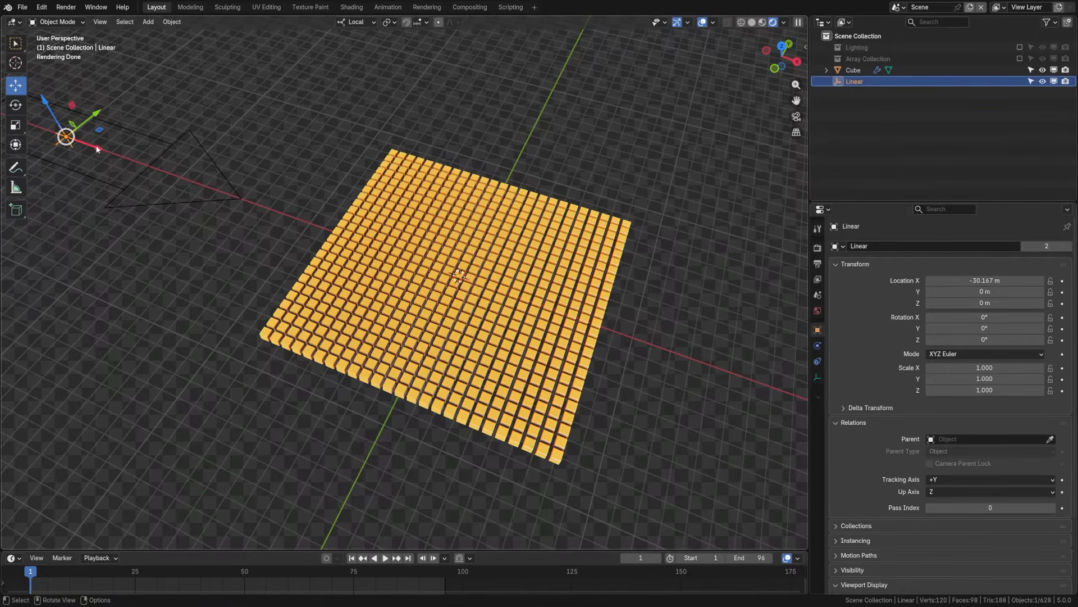
Step: Slide the Linear falloff empty along X across the smaller cube grid, past its opposite edge
drag(97, 152, 794, 389)
scroll(469, 394, down, 3)
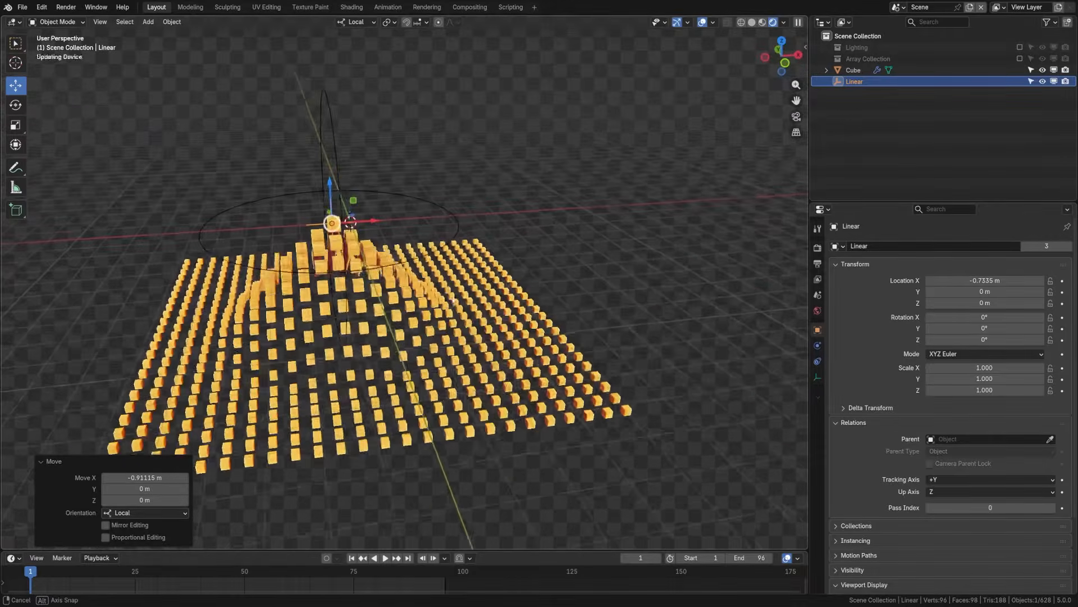
drag(393, 297, 405, 298)
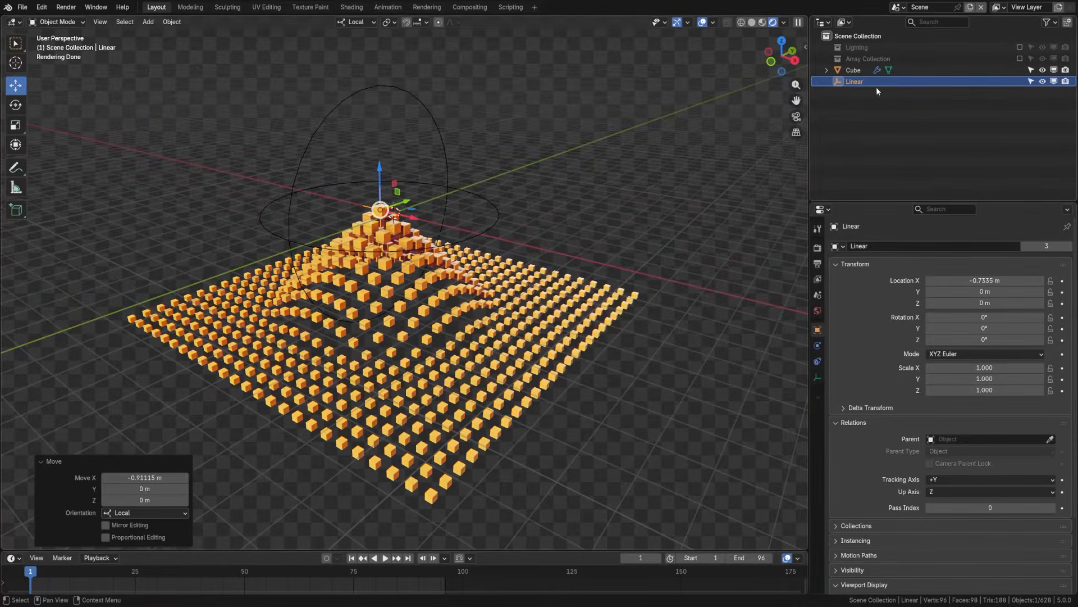
Step: Switch the viewport to solid shading and move the falloff empty near the grid's centre along X
key(z)
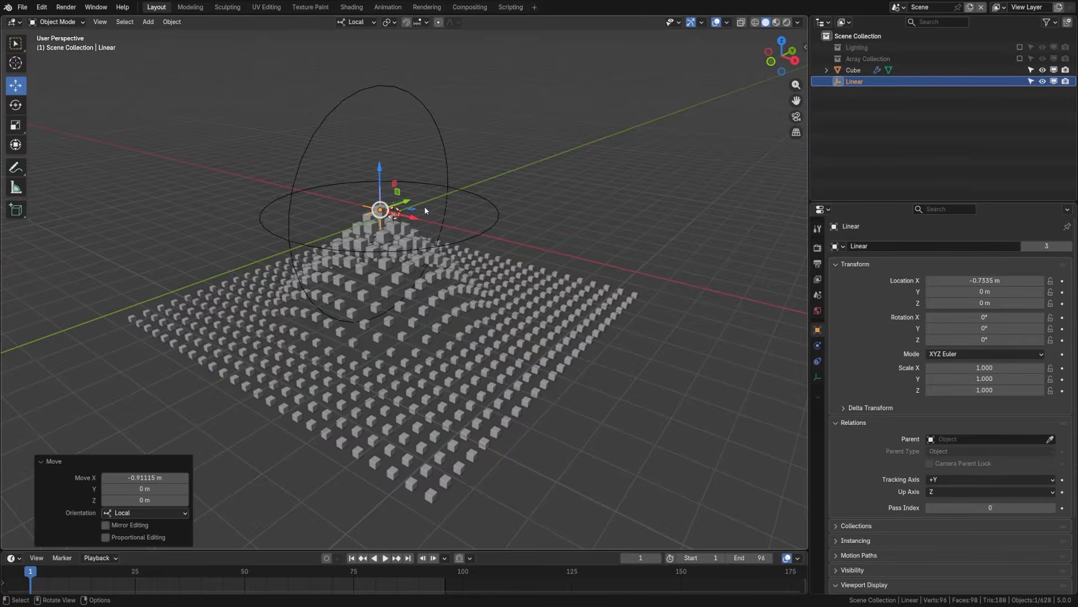
key(g)
key(x)
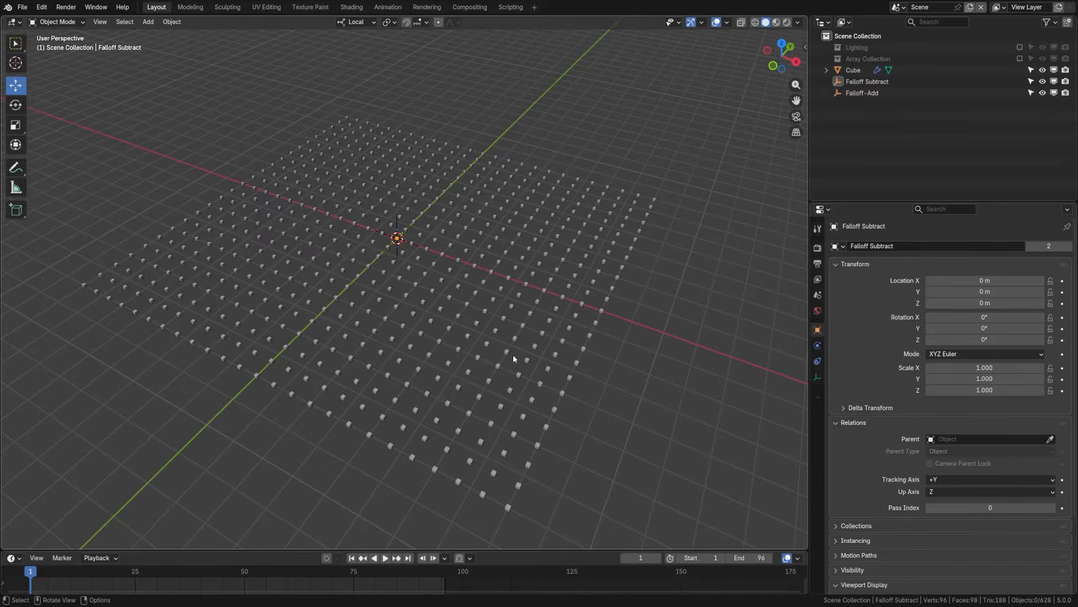
Step: Compare the cube grid with and without the Field: Transform modifier's viewport display, and collapse the Falloff: Linear - Add settings
click(493, 357)
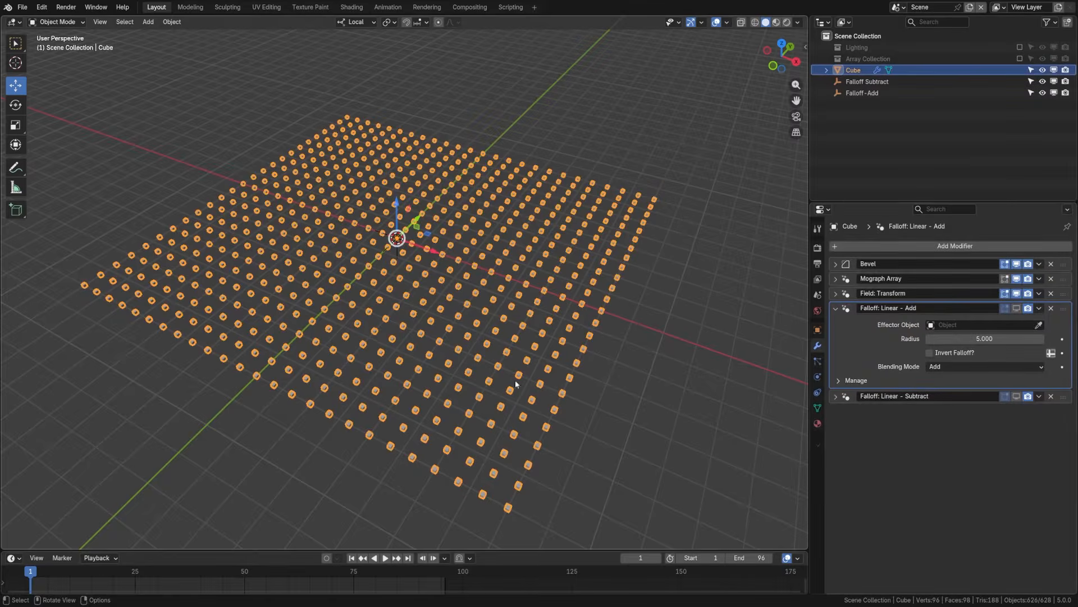
click(1016, 293)
click(836, 308)
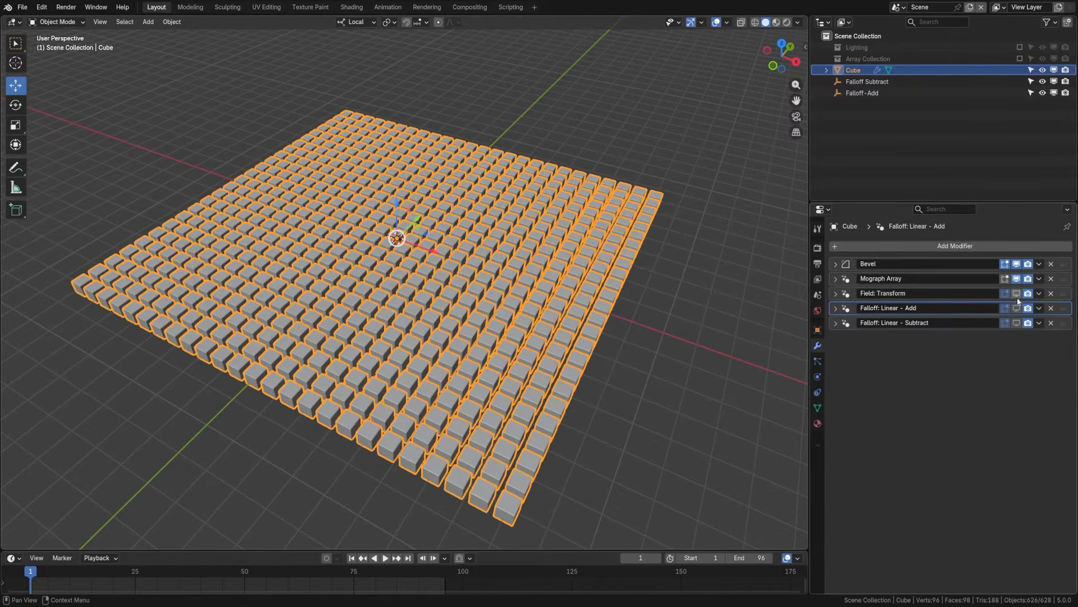
click(1016, 295)
click(515, 364)
middle_drag(501, 373, 507, 363)
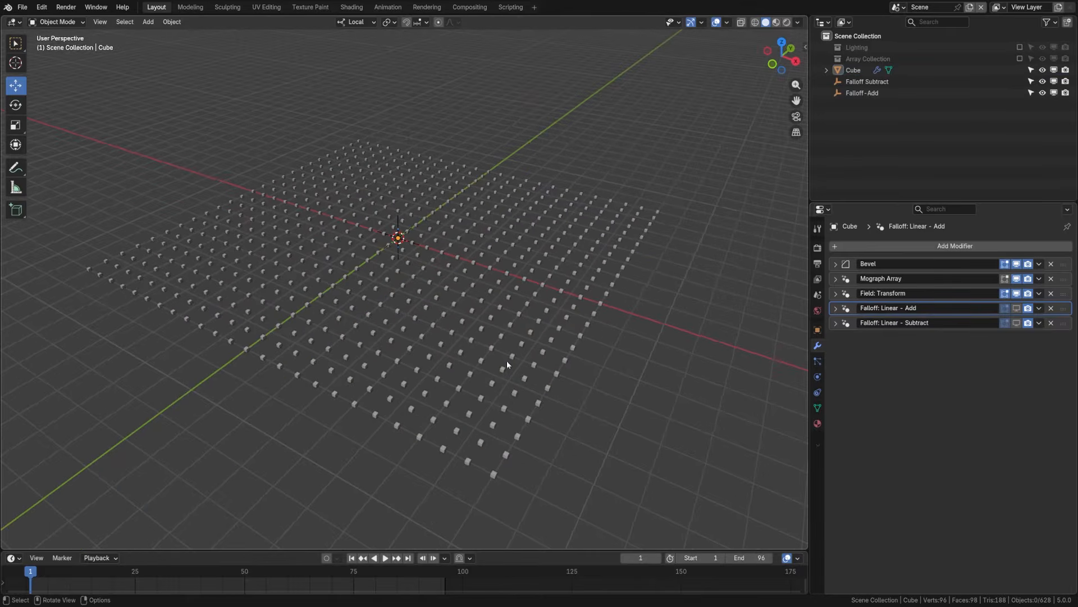
Step: Enable Falloff: Linear - Add in the viewport and set its effector object to Falloff-Add
click(1017, 311)
mouse_move(555, 335)
middle_down()
mouse_move(531, 348)
mouse_move(544, 343)
middle_up()
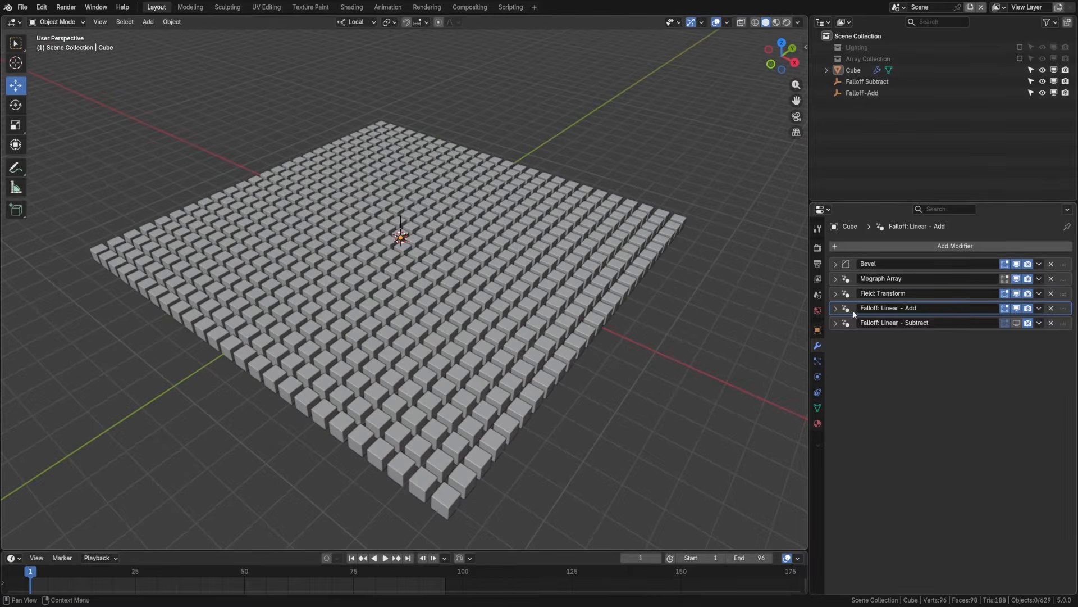
click(835, 308)
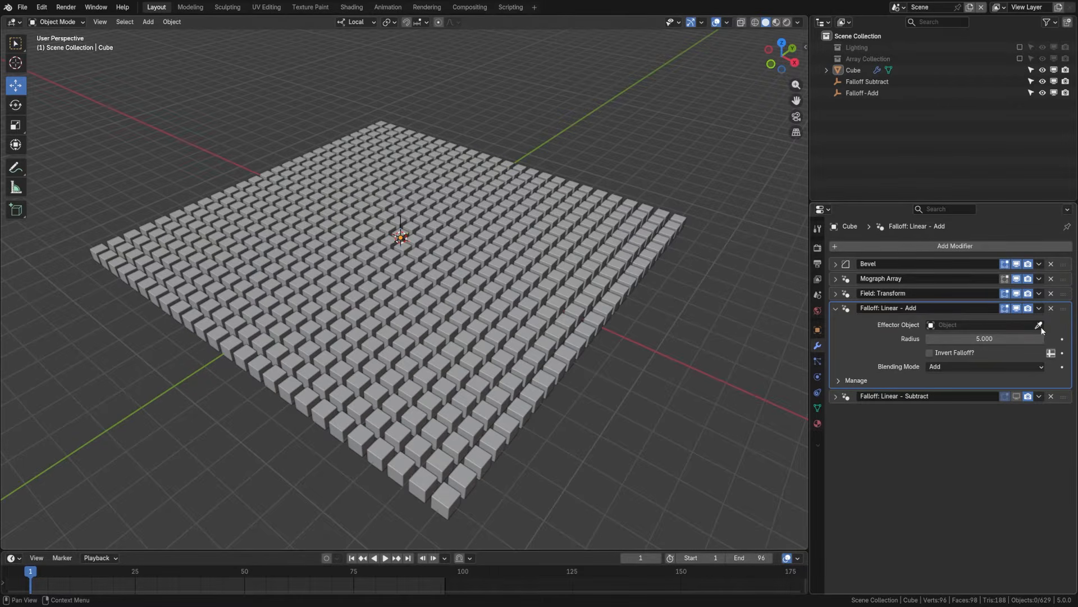
click(875, 95)
middle_drag(513, 288, 531, 317)
scroll(531, 317, down, 1)
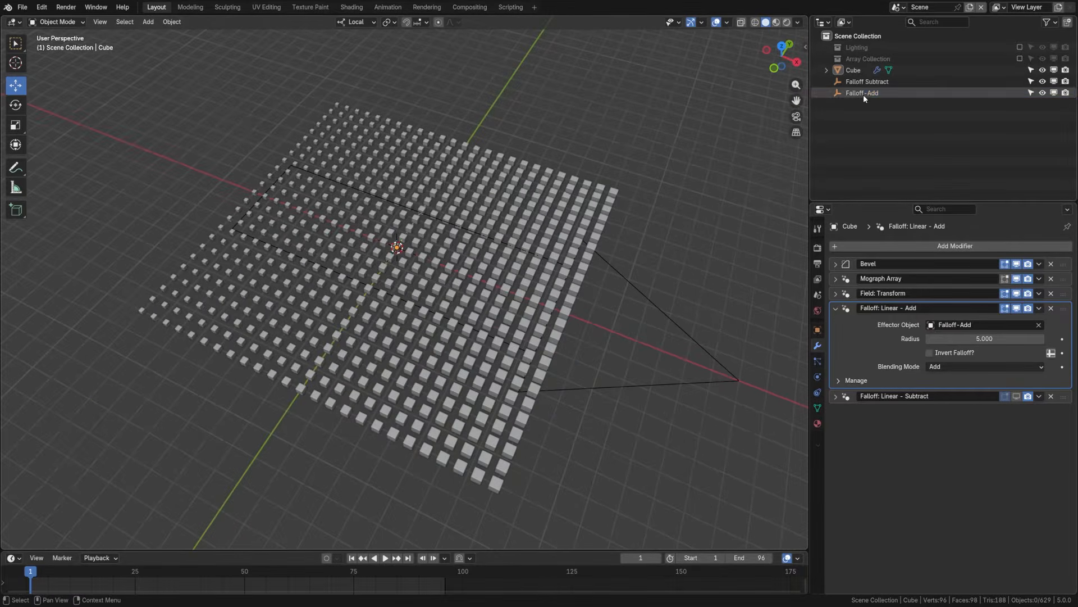
Step: Move the Falloff-Add empty along its X axis to about -3 m
click(860, 96)
key(g)
key(x)
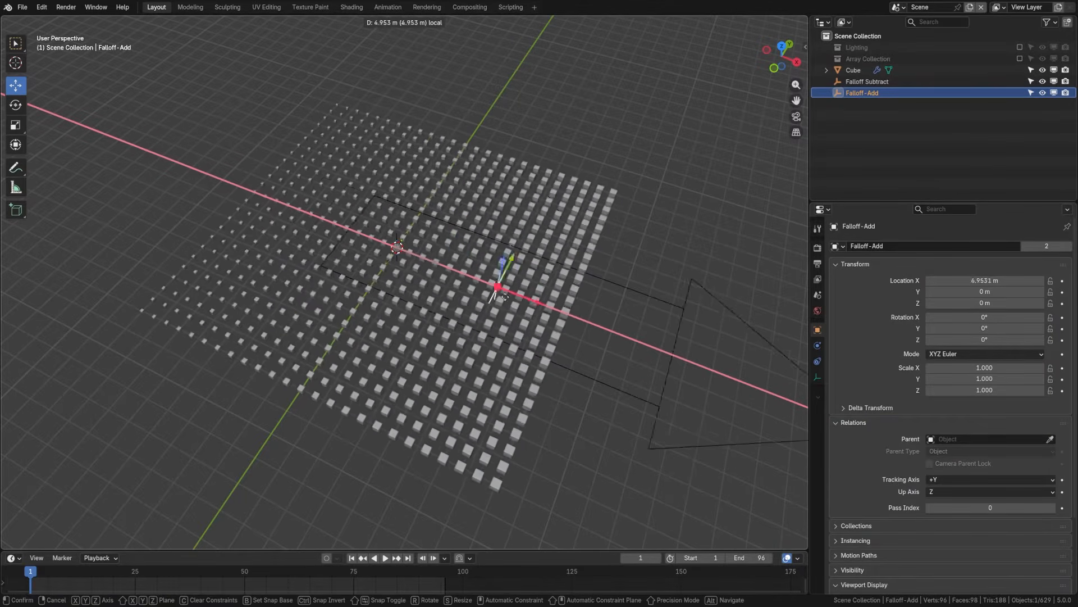
drag(366, 271, 366, 270)
Step: Try rotating the Falloff-Add empty about its local Z axis and scaling it
key(r)
key(z)
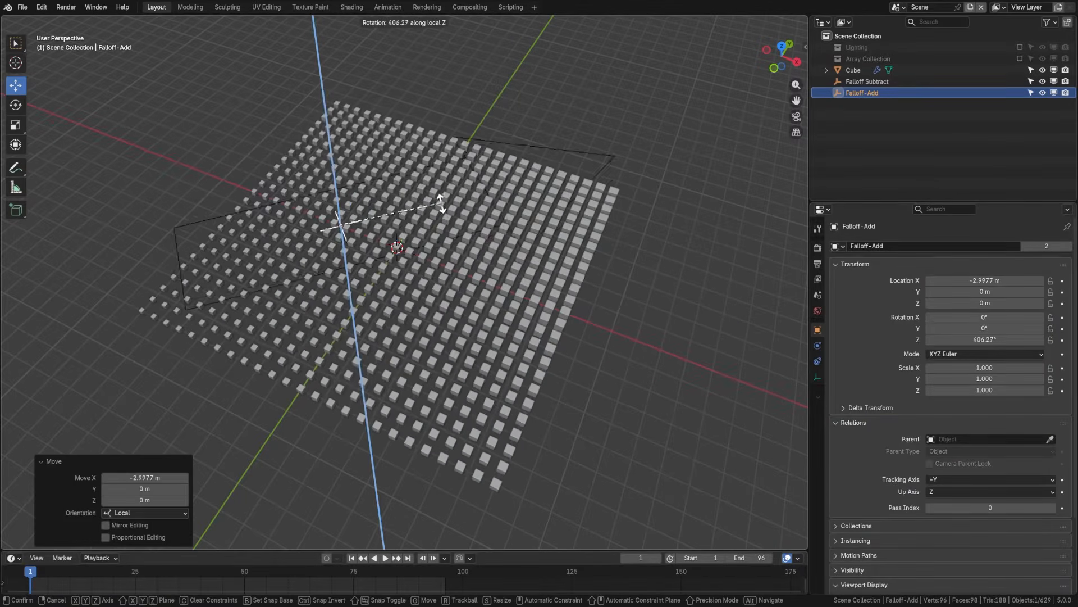
right_click(629, 351)
key(s)
click(663, 385)
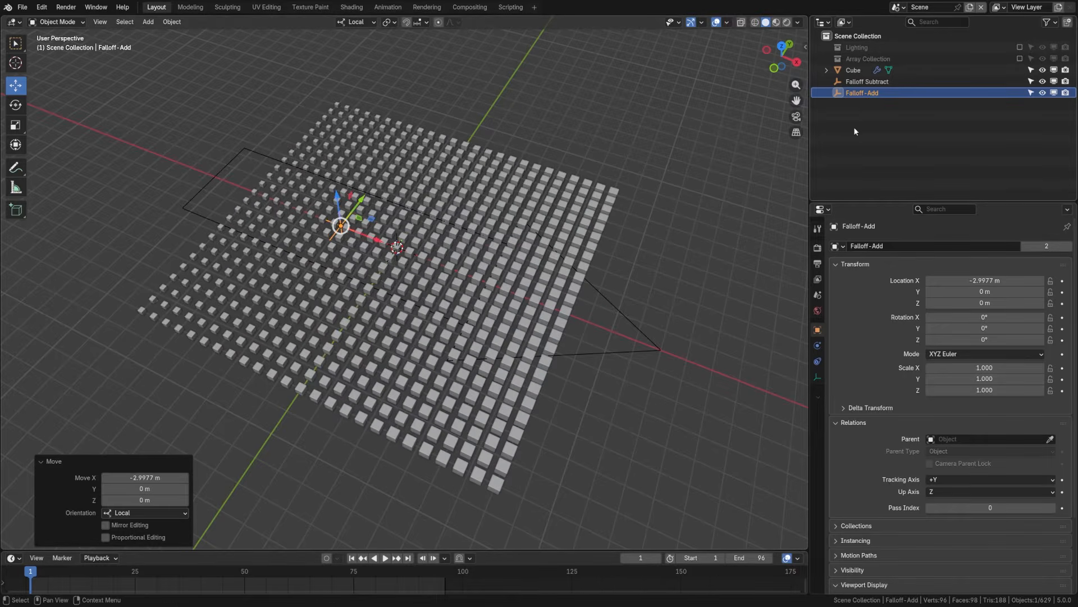
Step: Try Invert Falloff and a different radius on the Cube's Falloff: Linear - Add modifier, keeping the blending mode at Add
click(620, 331)
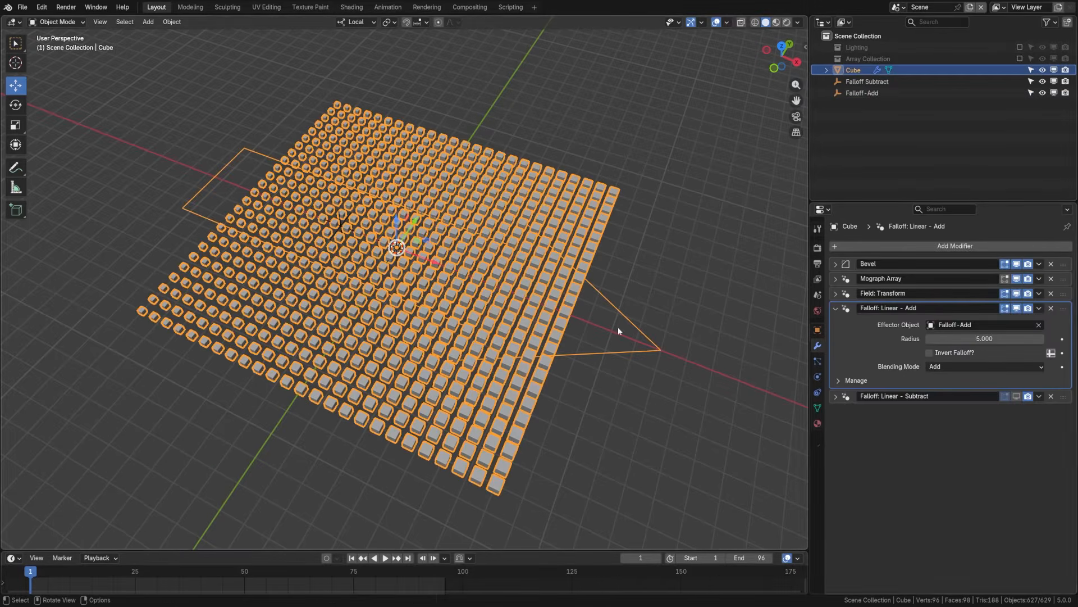
click(958, 352)
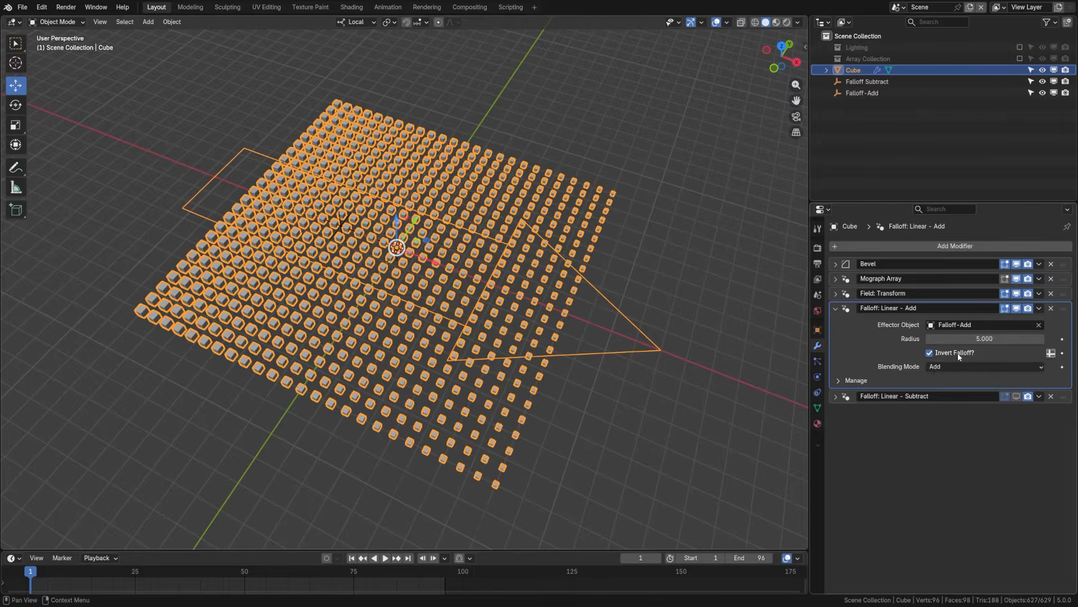
click(958, 353)
drag(958, 338, 918, 338)
key(Escape)
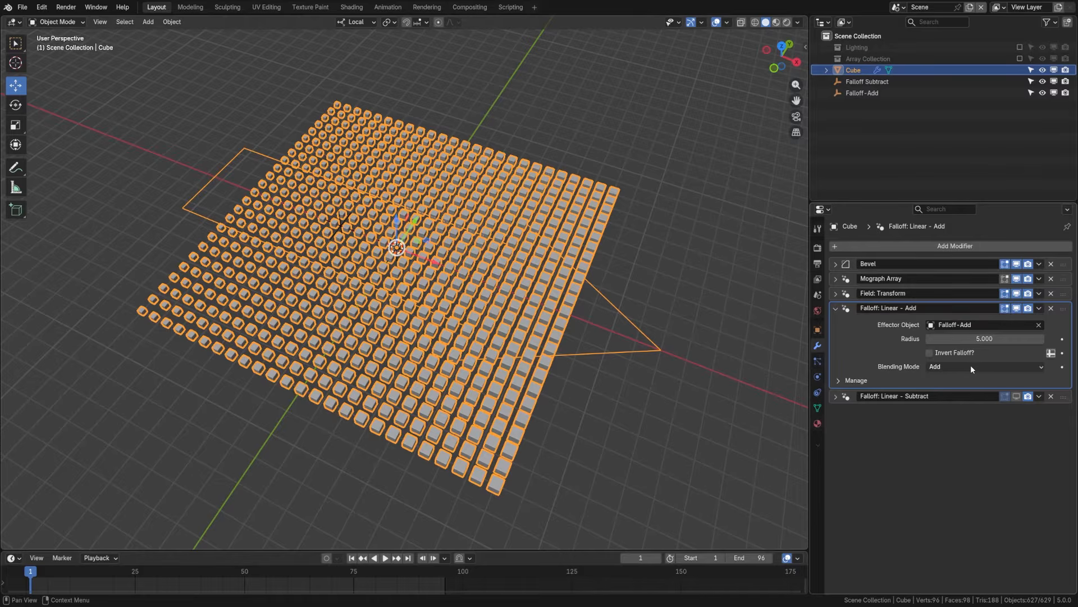
click(958, 368)
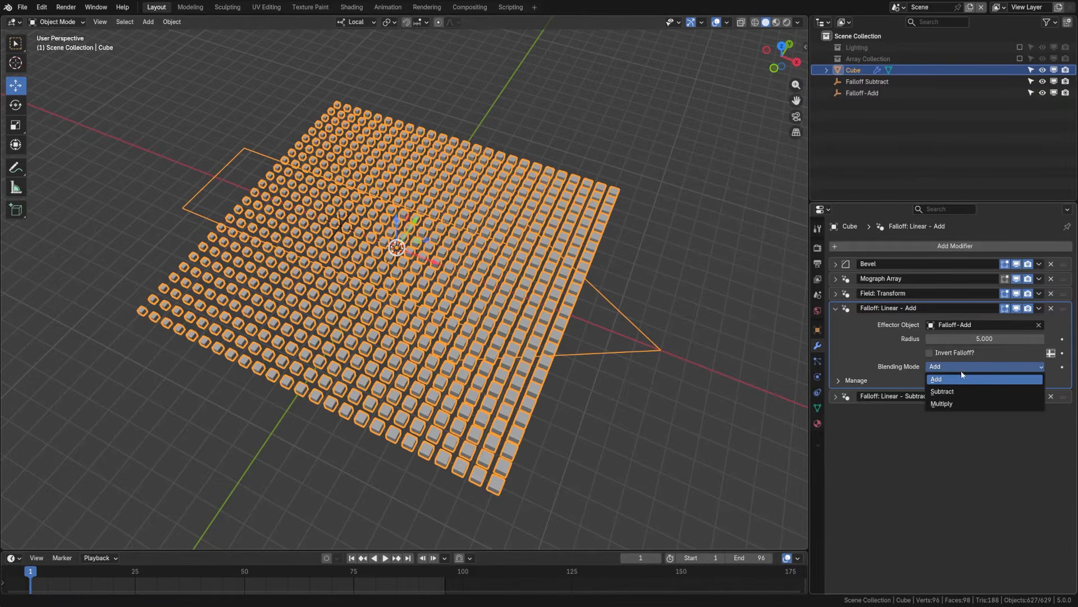
click(948, 379)
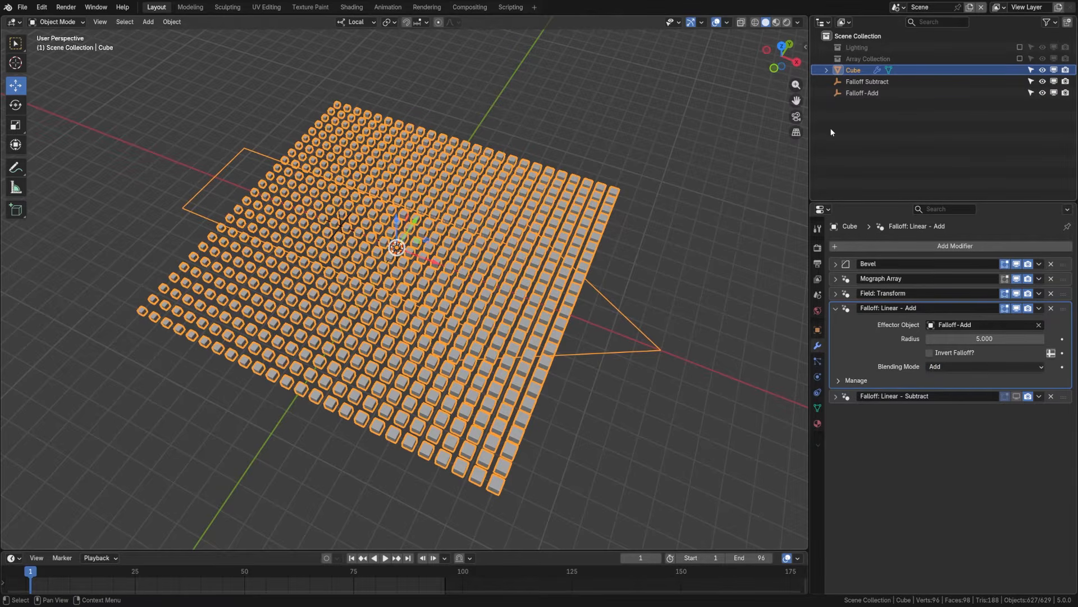
Step: Move the Falloff-Add empty along X to about -22.5 m, beyond the edge of the grid
click(876, 93)
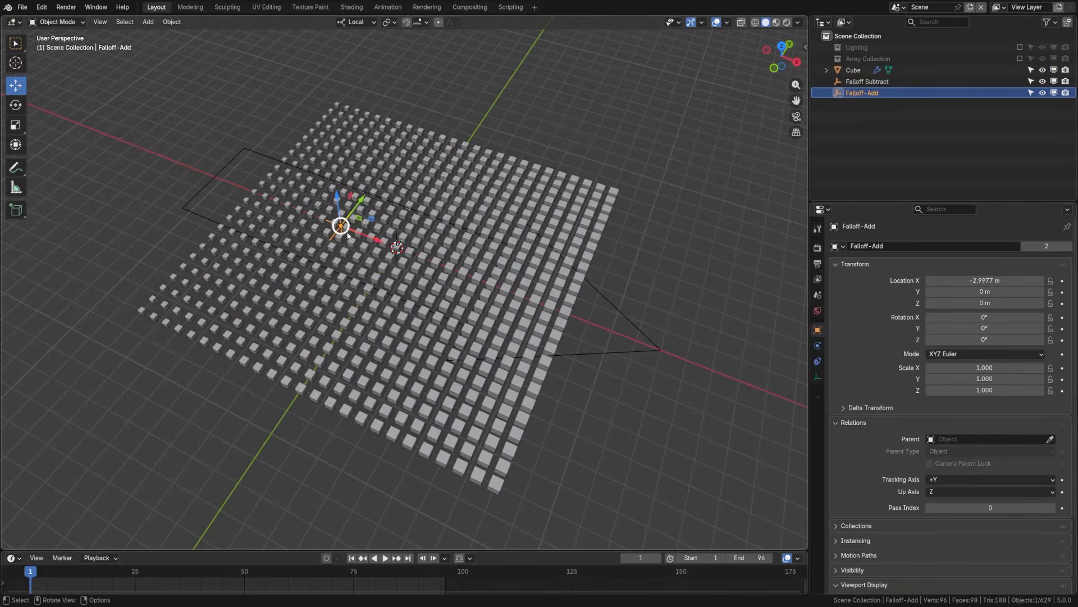
drag(349, 234, 537, 289)
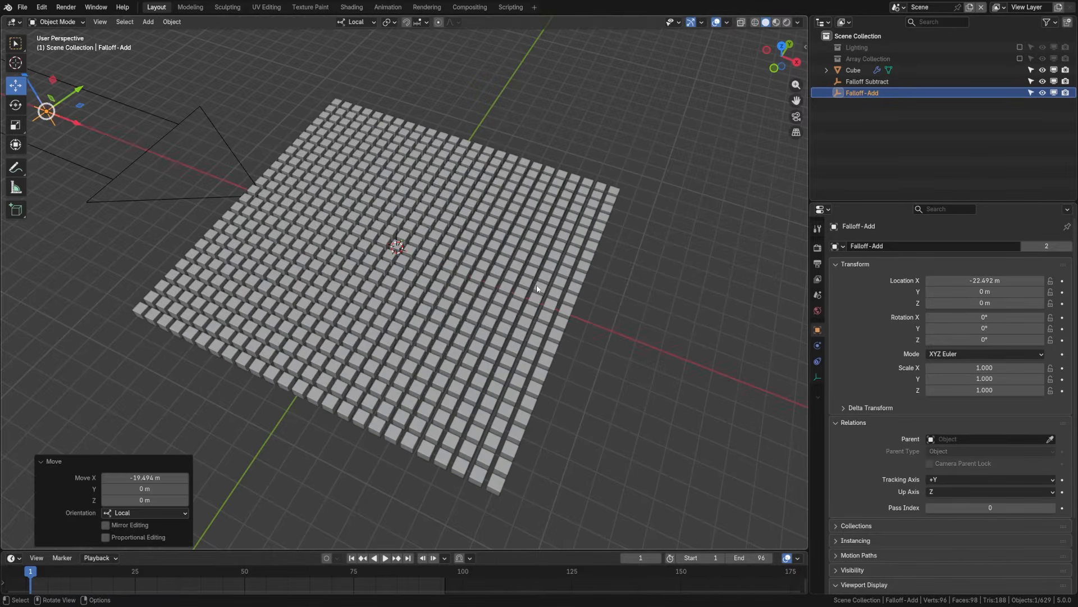
Step: Enable the Cube's Falloff: Linear - Subtract modifier in the viewport and review its effector and blending settings
click(537, 289)
click(837, 309)
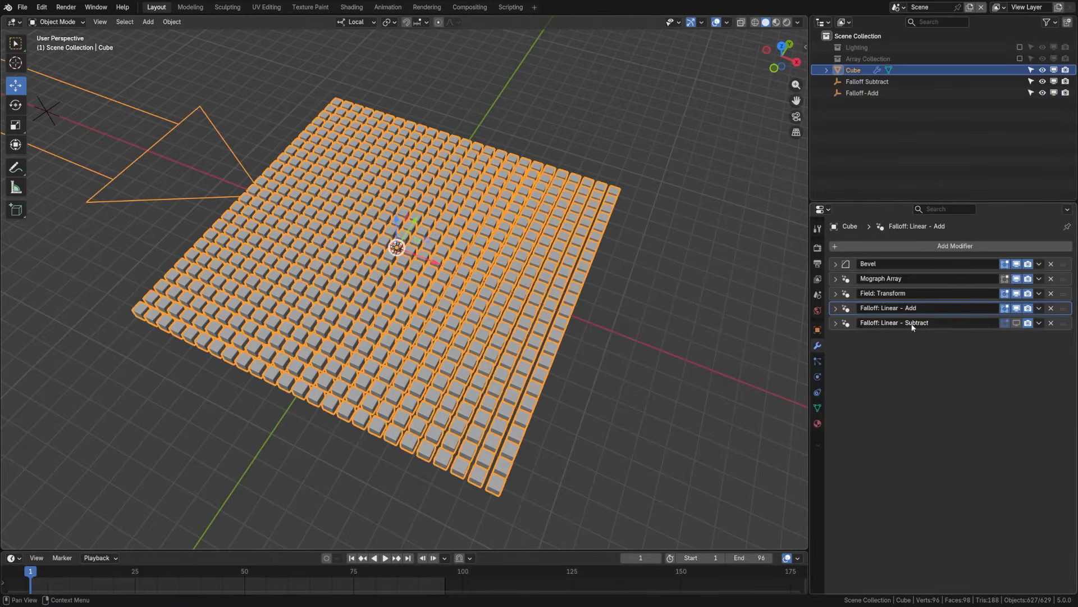
click(1016, 323)
click(835, 323)
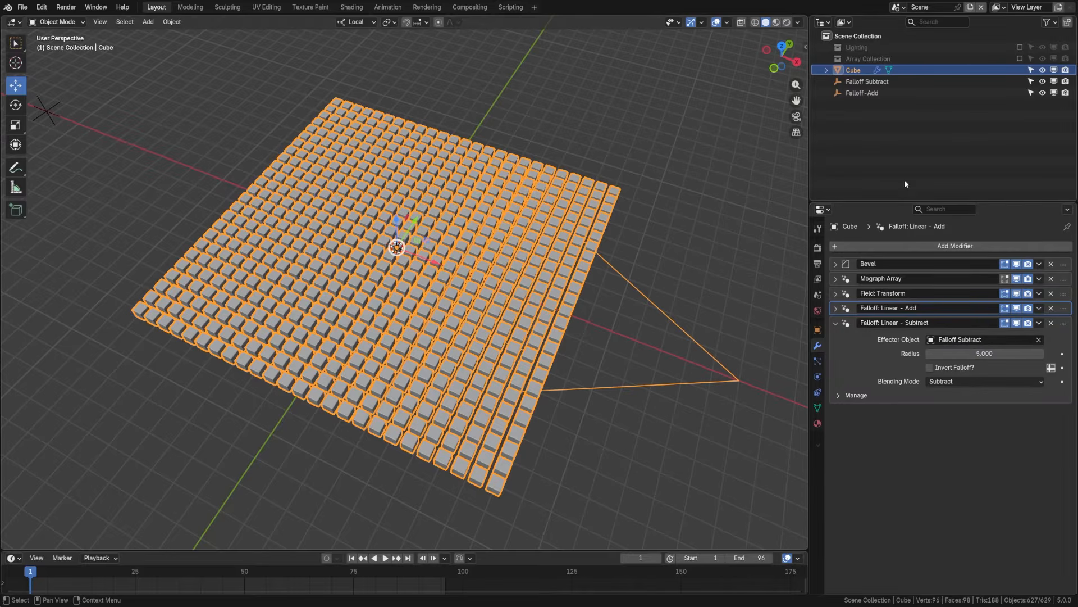
click(836, 323)
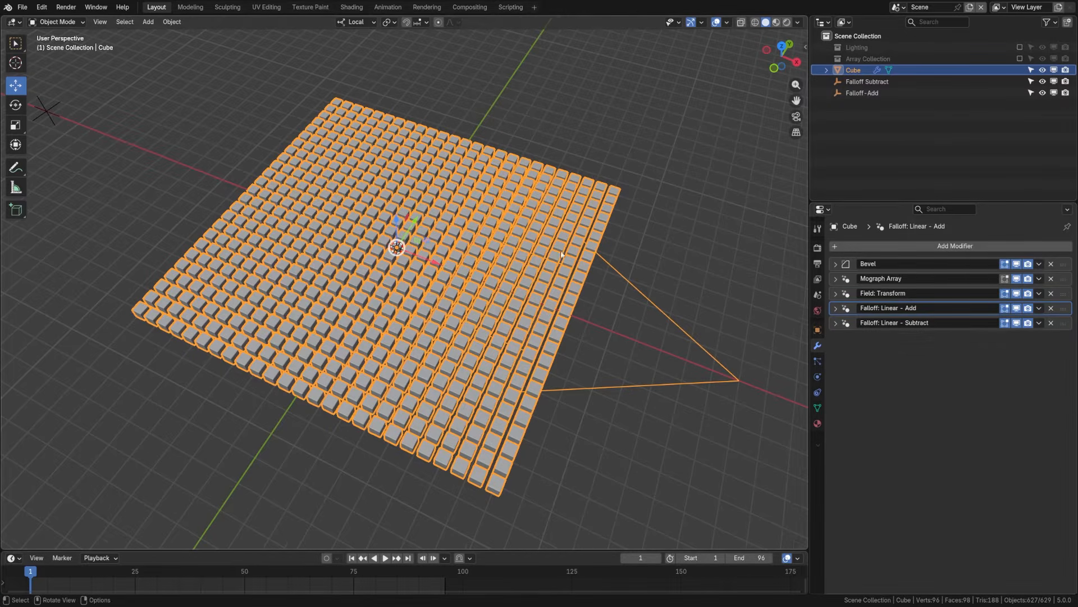
Step: Move the Falloff Subtract empty along X across the grid to beyond its negative X side
scroll(405, 281, down, 3)
click(885, 95)
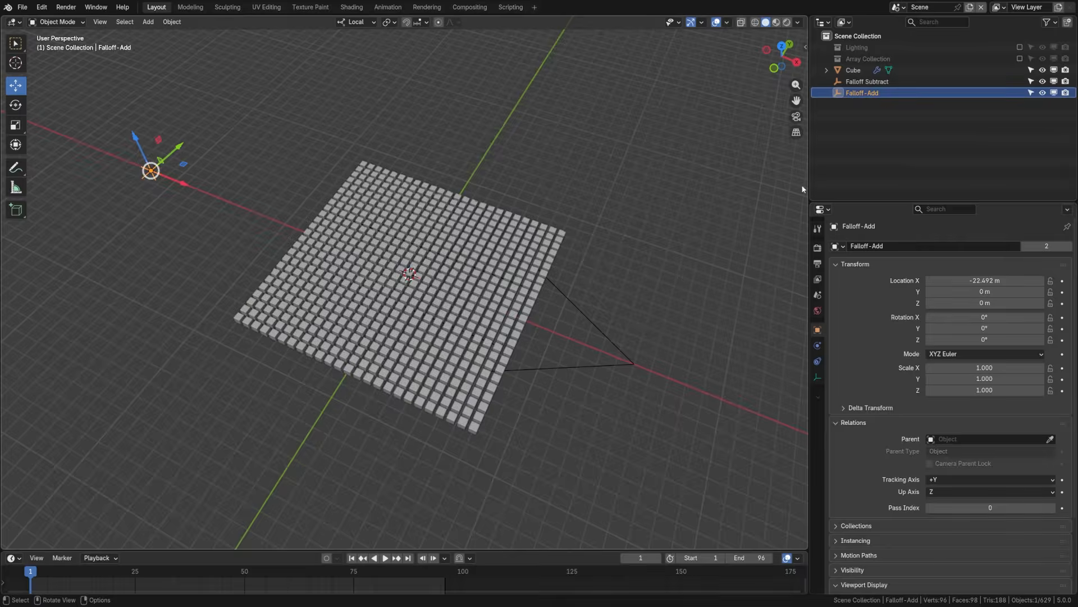
click(881, 82)
drag(447, 289, 89, 401)
Step: Move the Falloff-Add empty along X to about 26 m and slide Falloff Subtract along its X axis
click(150, 172)
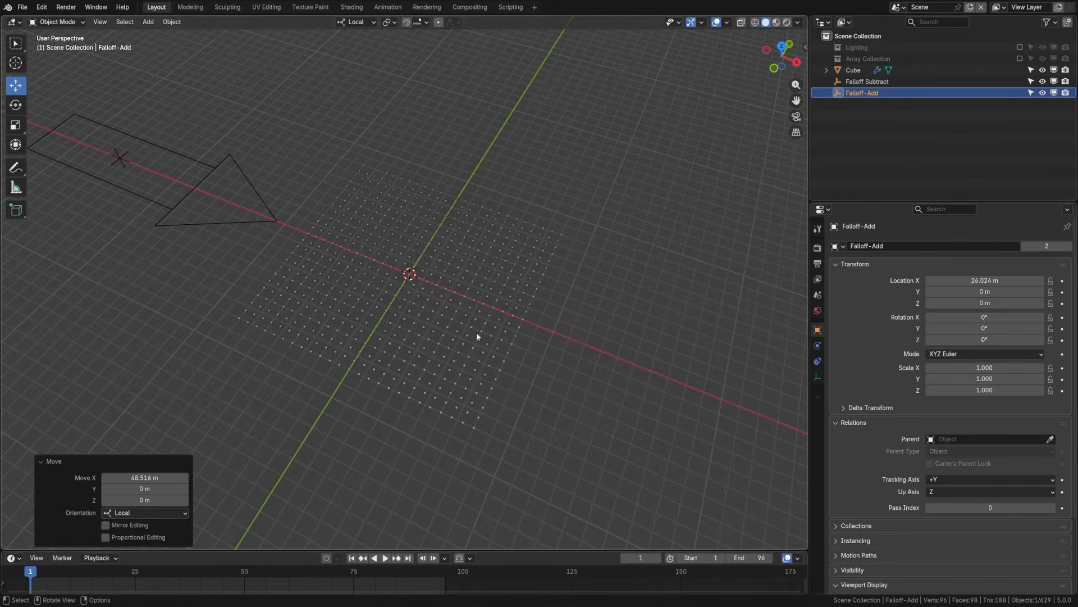
click(867, 82)
drag(147, 170, 84, 379)
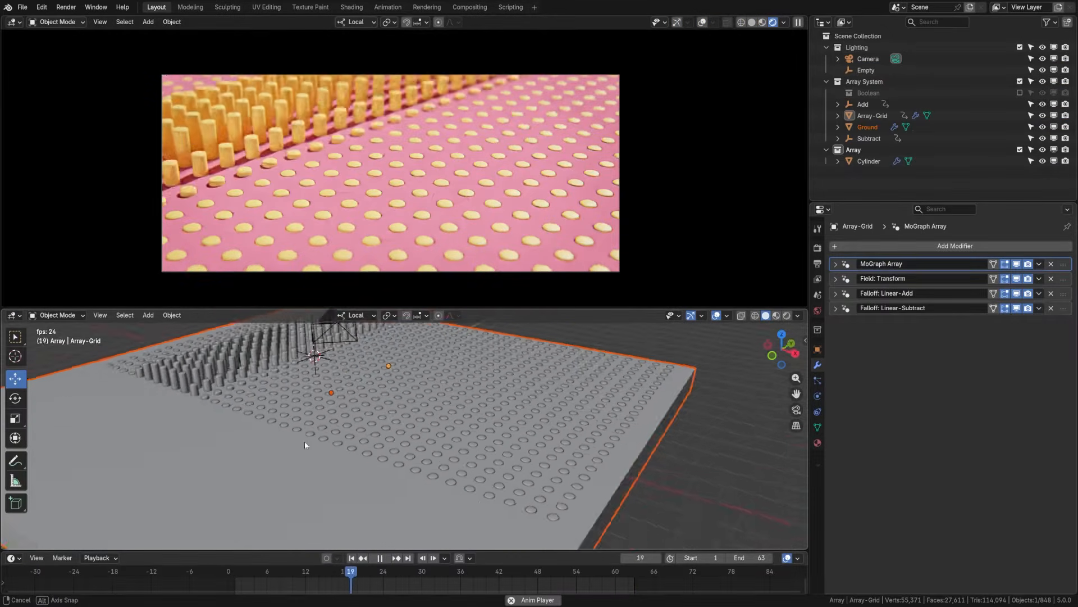
Step: Scrub the array animation back to frame 14 and stop playback there
middle_drag(305, 441, 372, 456)
drag(318, 581, 321, 581)
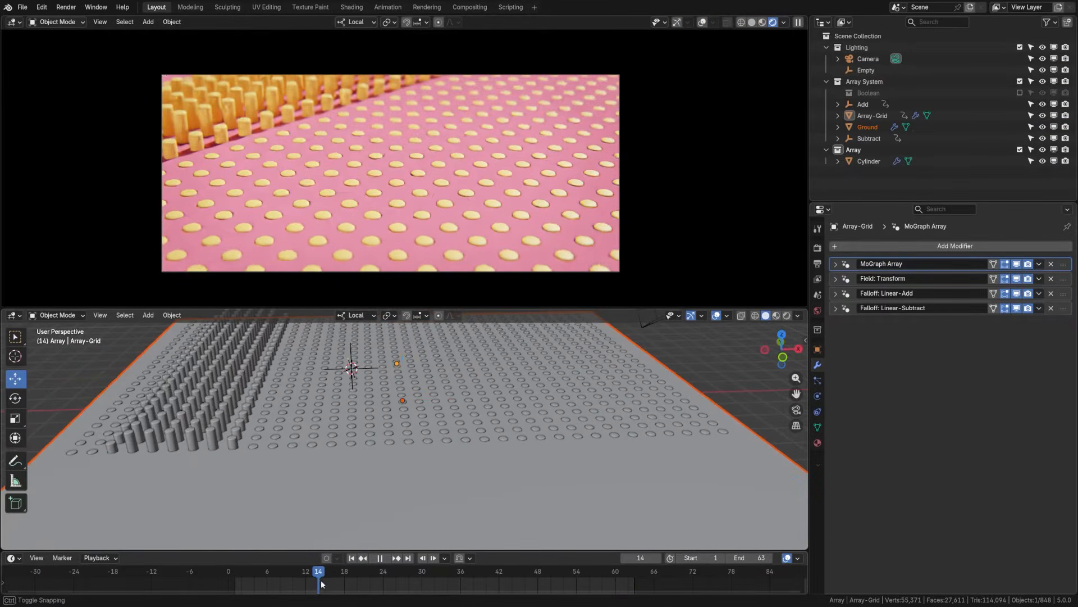
key(space)
Step: Select the Subtract and Add empties together and examine where they sit among the raised cylinders of the grid
click(874, 140)
ctrl+click(868, 104)
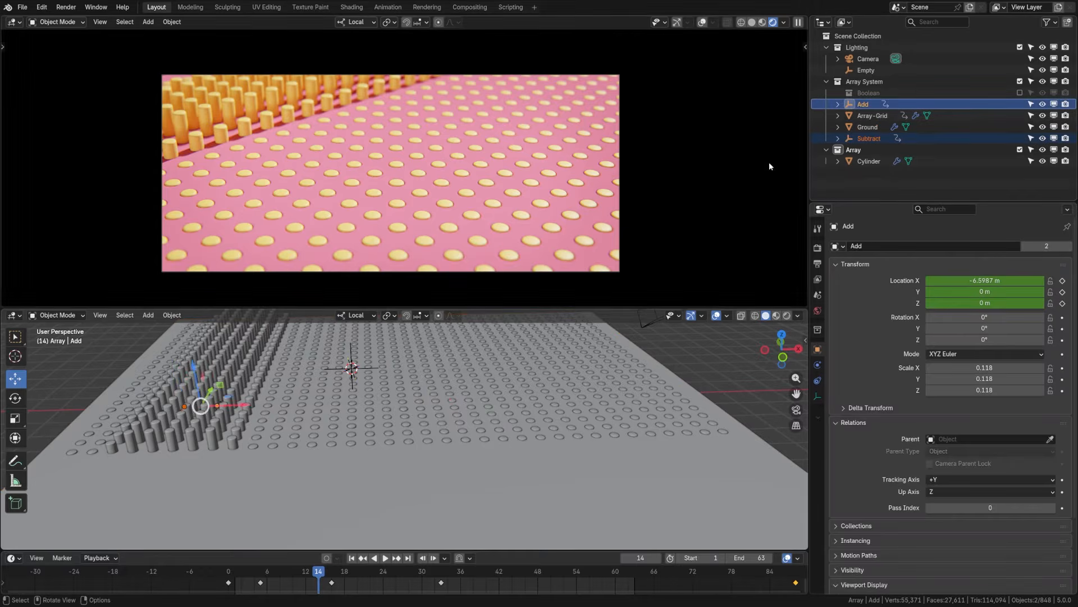
middle_drag(264, 413, 309, 416)
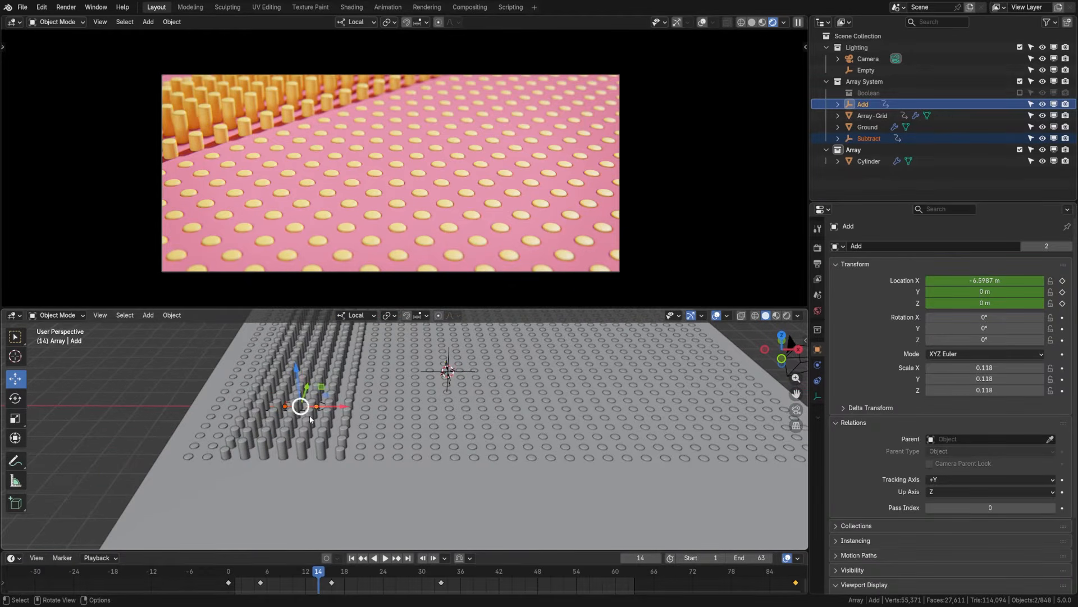
scroll(307, 424, up, 4)
shift+middle_drag(194, 430, 347, 436)
scroll(365, 423, up, 4)
scroll(363, 421, down, 3)
scroll(387, 422, down, 5)
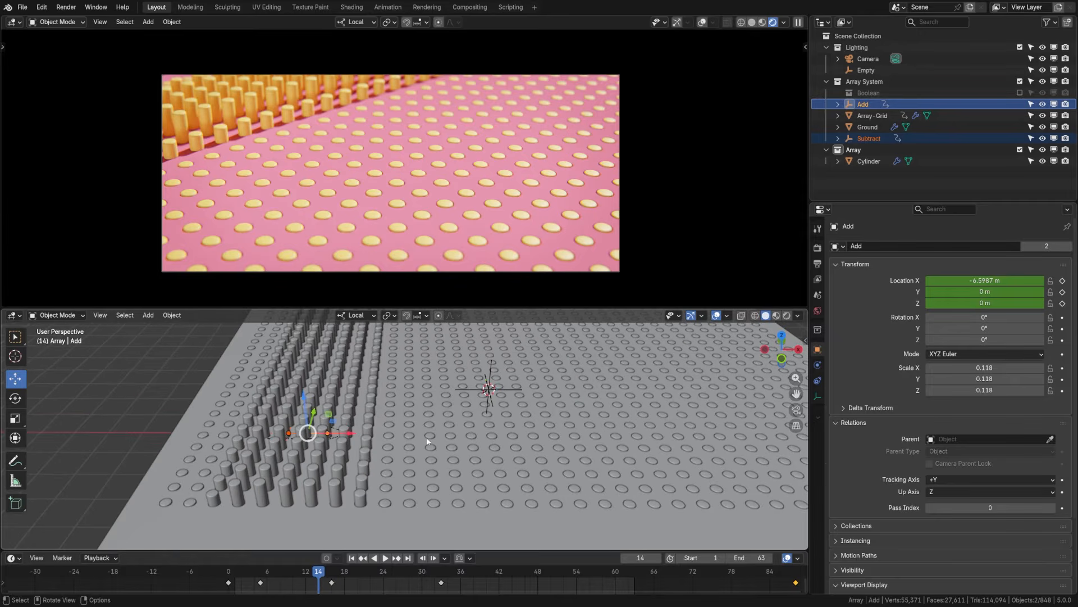
Step: Select Array-Grid, toggle its Field: Transform modifier off and on in the viewport, and scrub the animation forward from frame 14
click(473, 459)
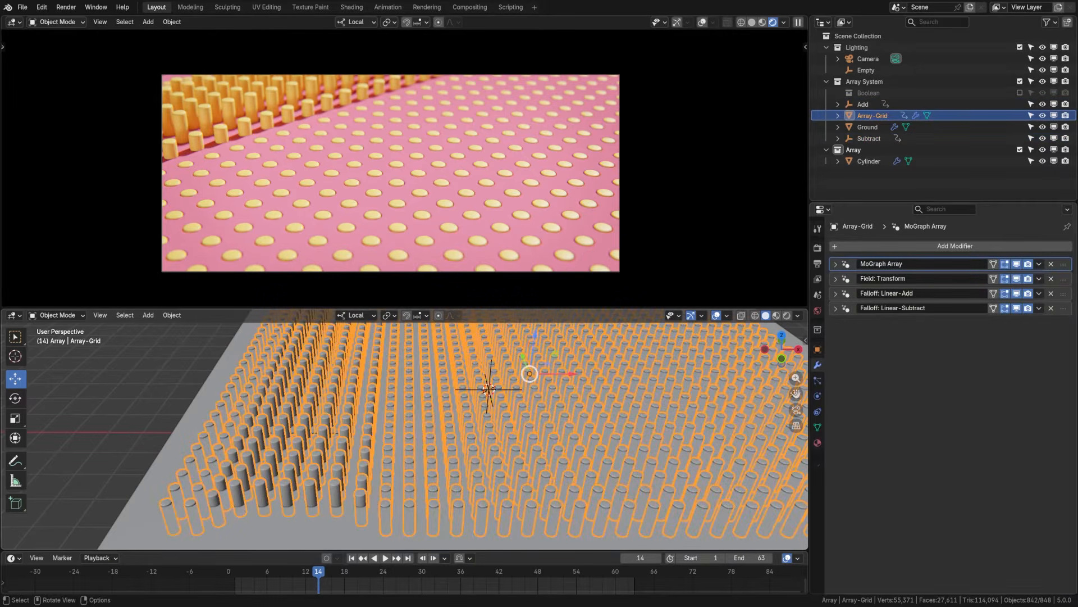
click(1015, 279)
click(1015, 279)
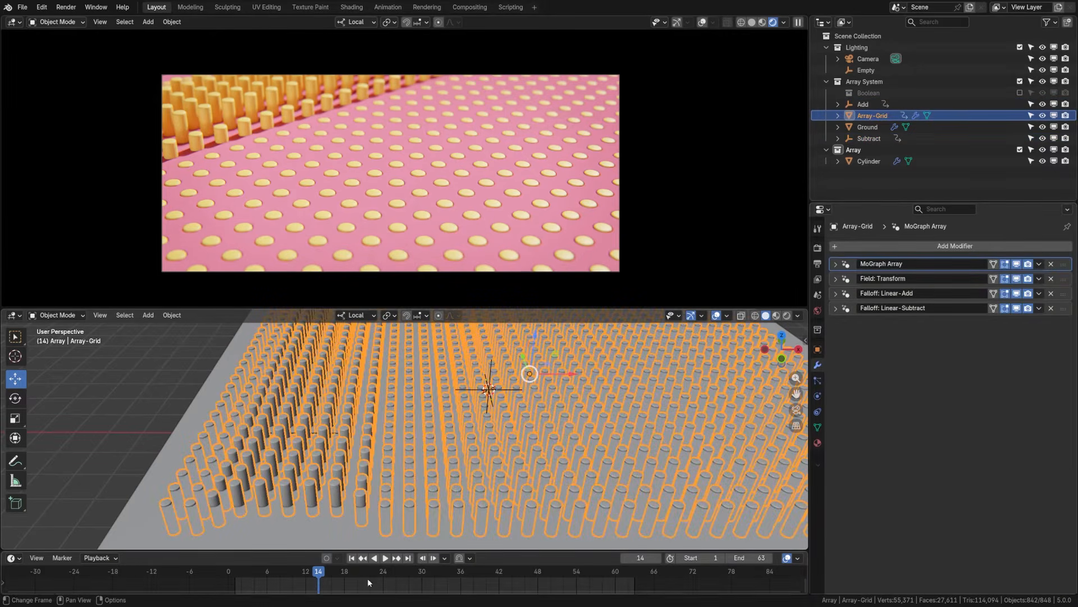
drag(319, 575, 490, 576)
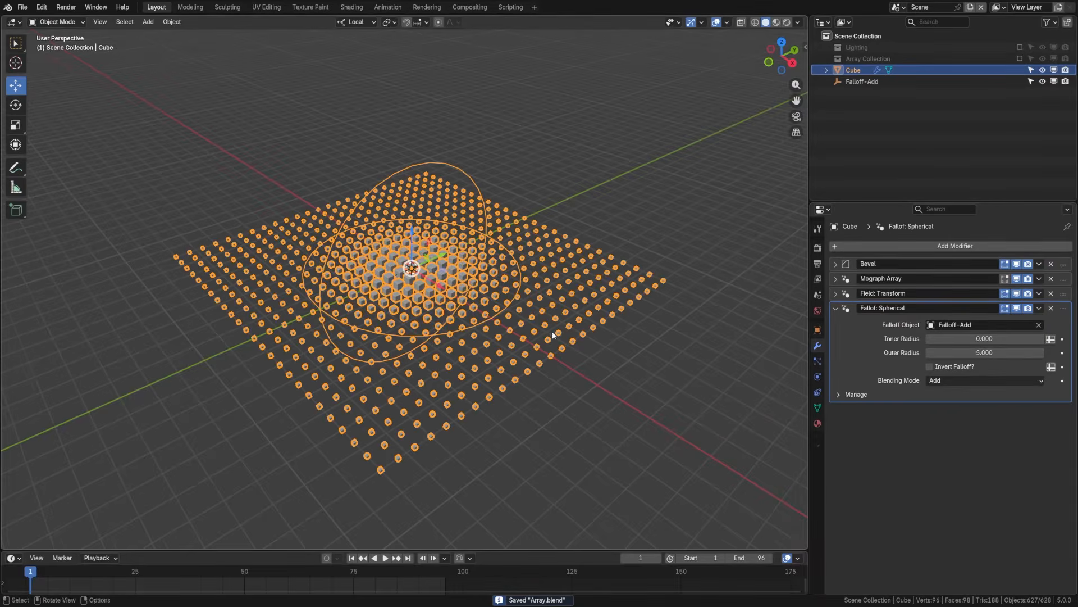
Step: Set the Cube's Fallof: Spherical modifier to Inner Radius 2.570 and Outer Radius 8.360, and switch the viewport to rendered shading
middle_drag(486, 314, 508, 320)
scroll(509, 320, up, 1)
click(509, 320)
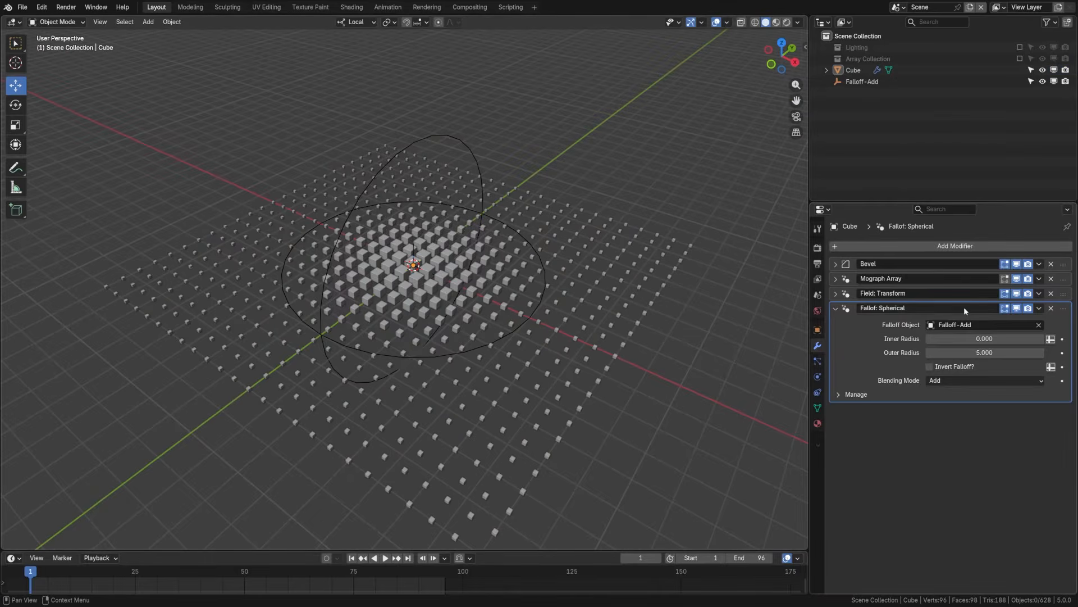
drag(966, 338, 1019, 352)
mouse_move(508, 258)
middle_down()
mouse_move(494, 269)
mouse_move(525, 295)
mouse_move(489, 323)
middle_up()
click(787, 23)
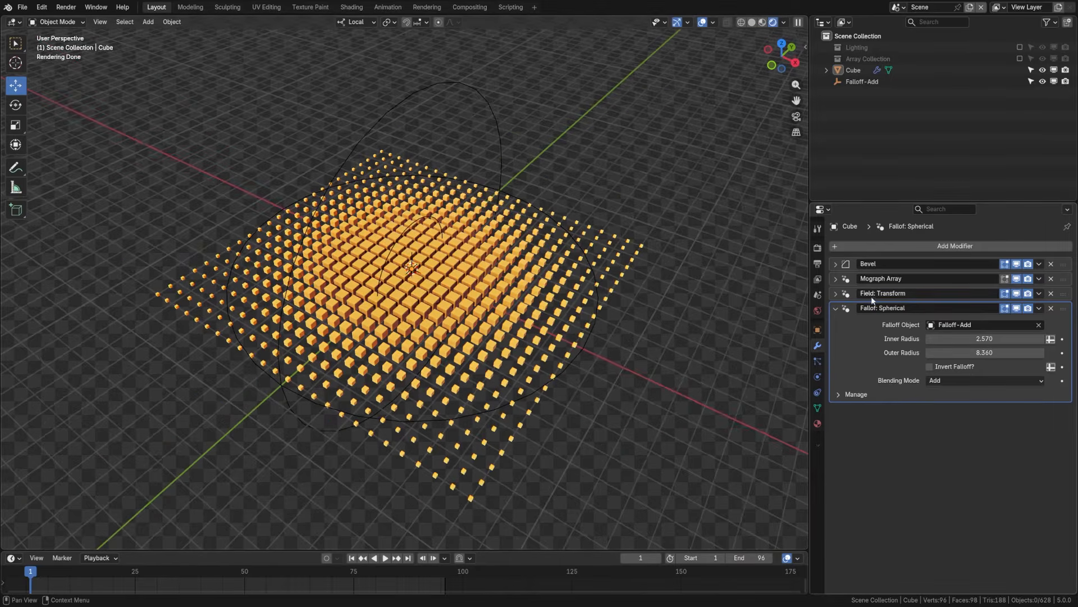
Step: Expand the Manage section of the Cube's Fallof: Spherical modifier
click(837, 309)
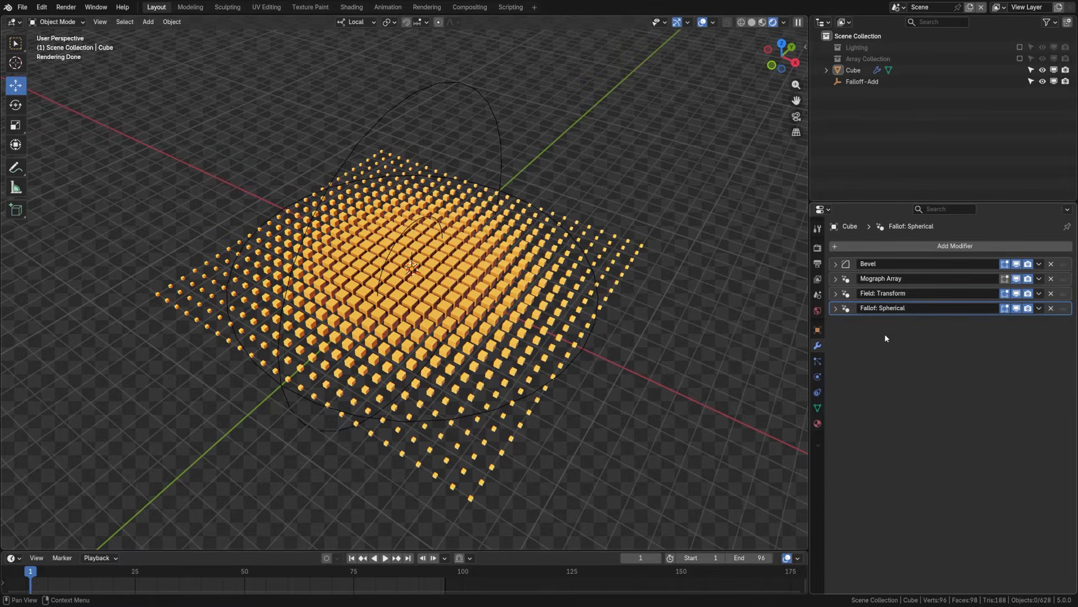
click(836, 308)
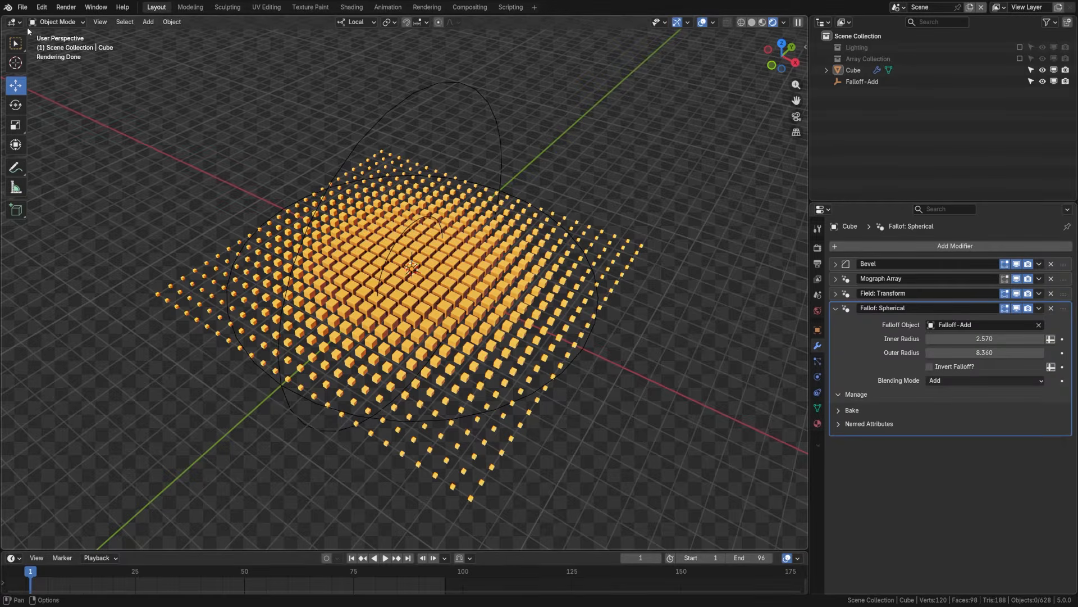
Step: Split the viewport into three areas with a Shader Editor beneath the rendered view, and save the file
drag(28, 31, 360, 79)
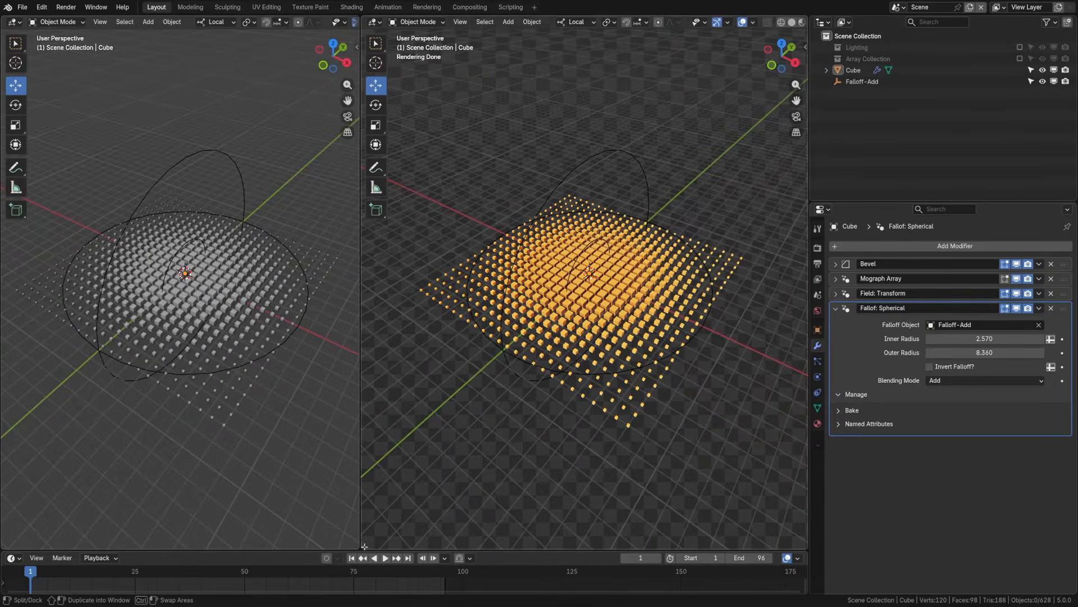
drag(364, 546, 368, 341)
click(374, 348)
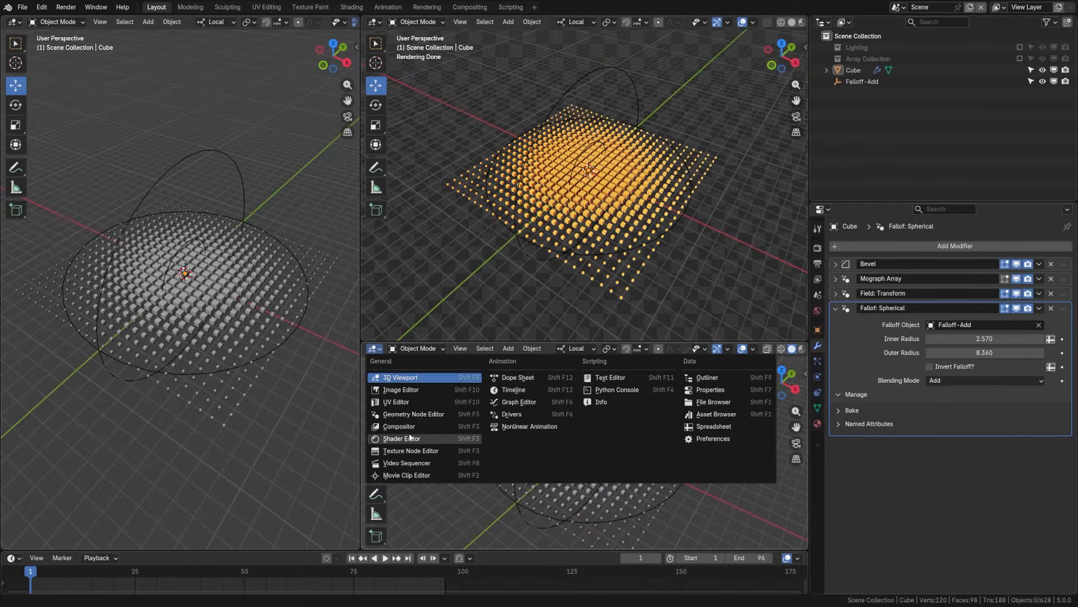
click(452, 439)
scroll(561, 439, down, 4)
scroll(732, 302, up, 2)
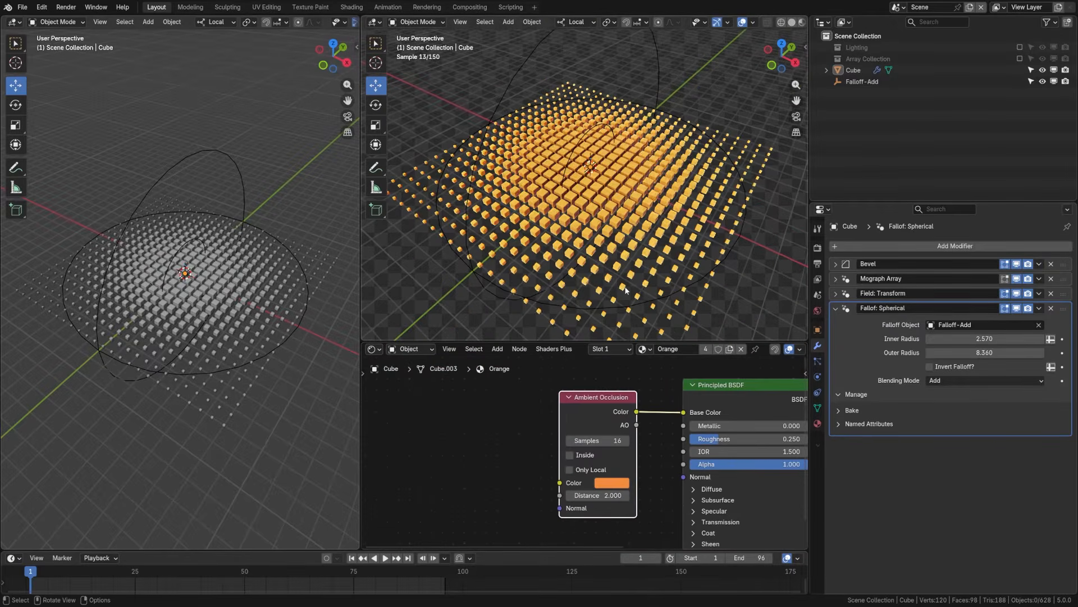
key(ctrl+s)
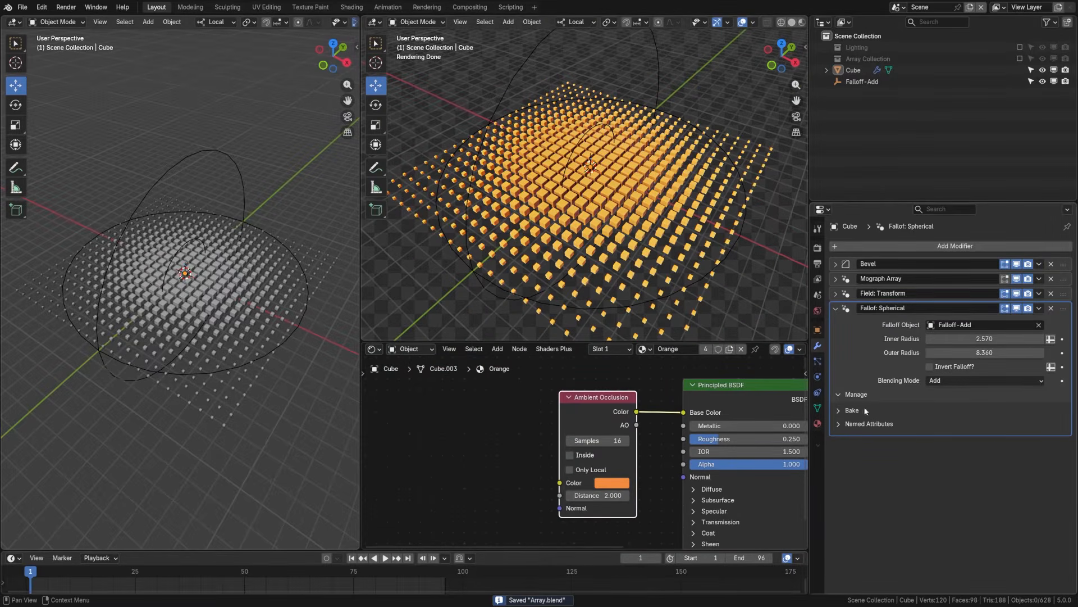
Step: Look up the falloff attribute among the Fallof: Spherical modifier's named attributes
click(839, 424)
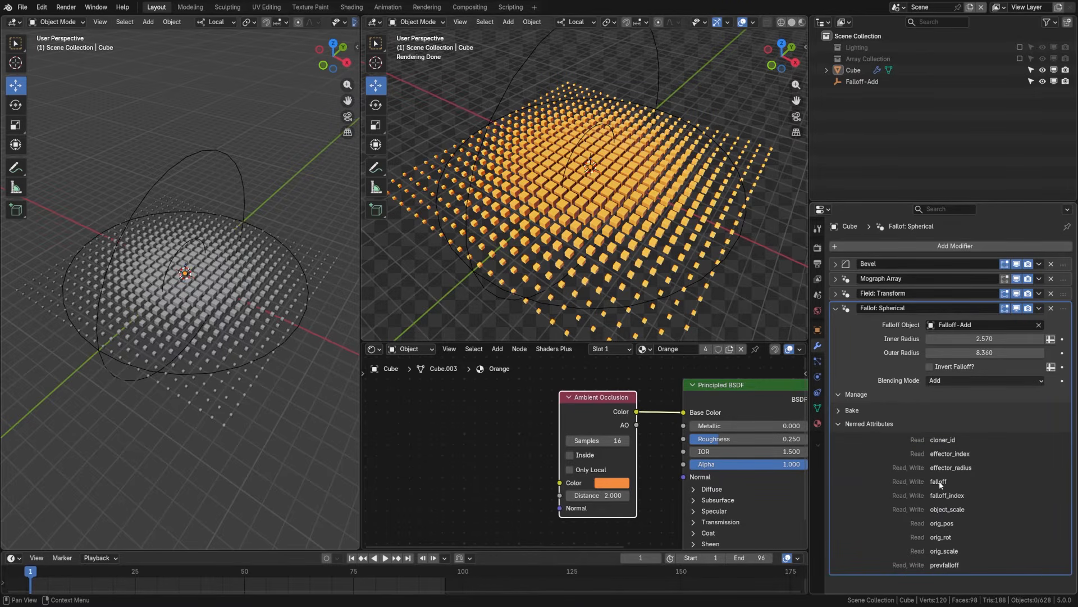
click(862, 422)
Step: Move the Principled BSDF and Ambient Occlusion nodes aside and add a Mix Color node to the Orange material
scroll(477, 412, down, 4)
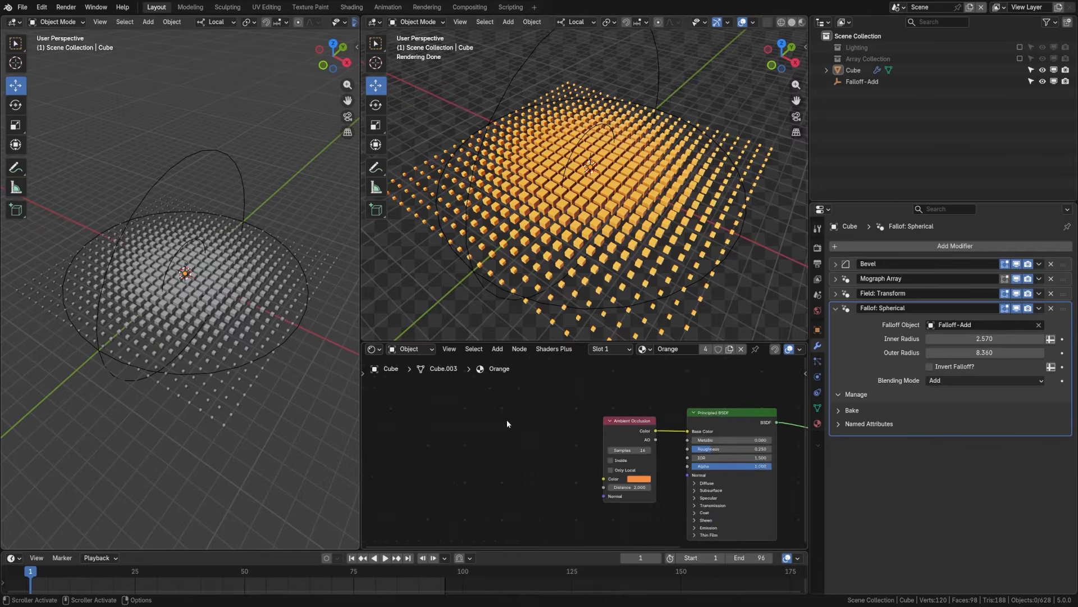
middle_drag(694, 427, 596, 417)
drag(602, 415, 586, 477)
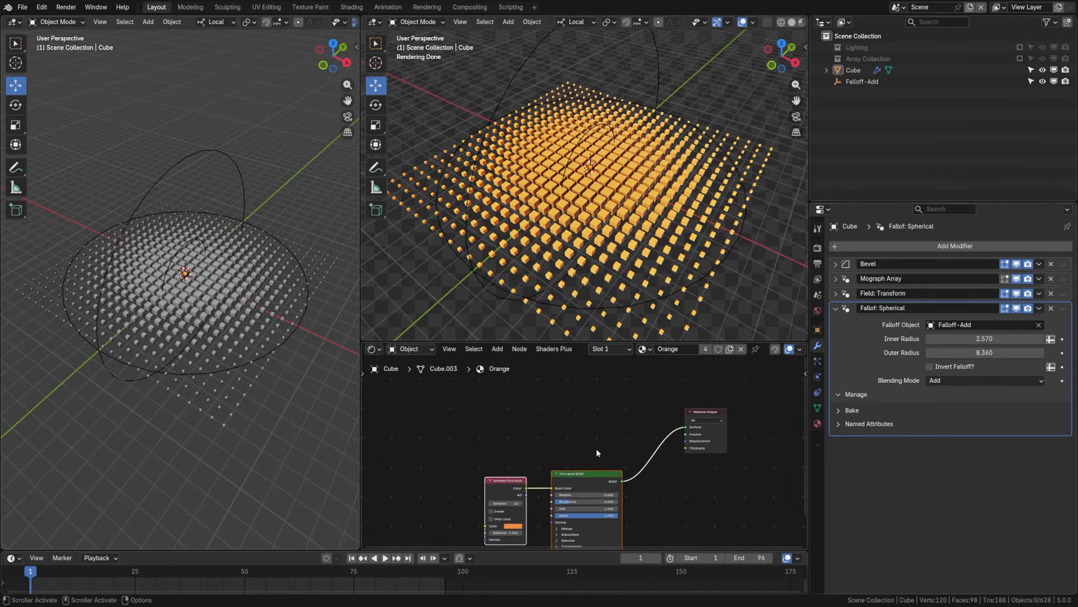
key(shift+a)
click(602, 408)
text(mix color)
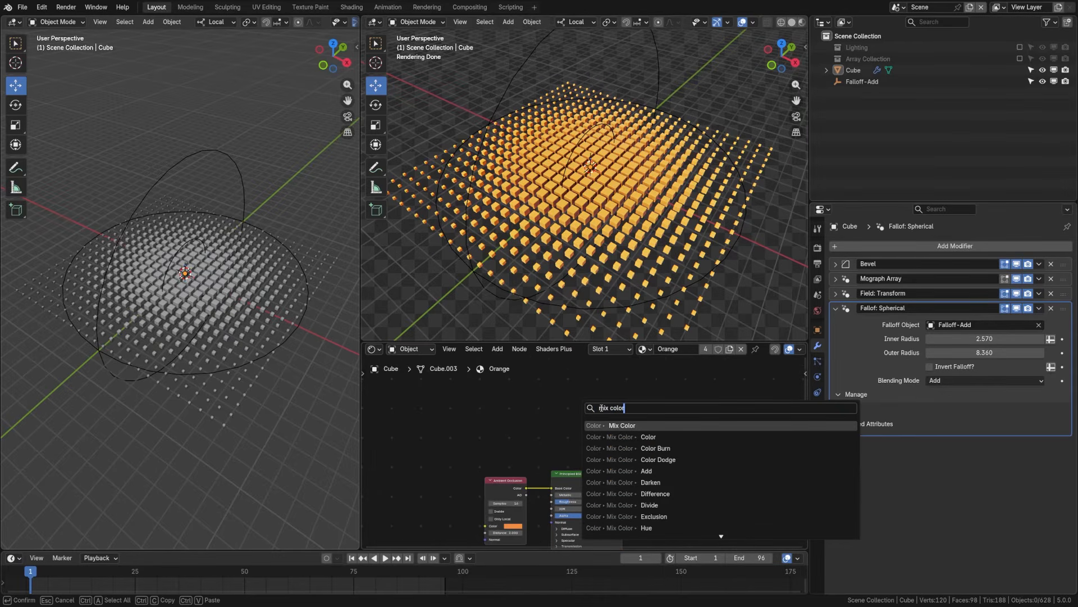
key(Return)
Step: Give the Mix node the material's orange as color A and white as color B
click(513, 445)
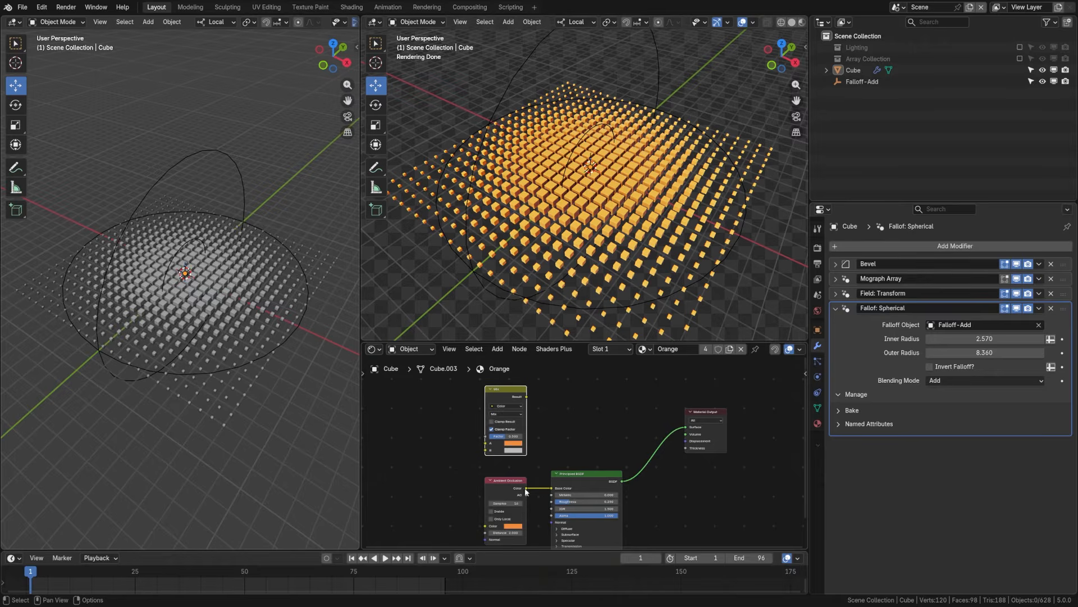
click(515, 450)
drag(556, 359, 556, 342)
Step: Delete the Ambient Occlusion node and connect the Mix node's Result to the Principled BSDF's Base Color
key(x)
key(ctrl+z)
click(510, 495)
key(x)
drag(520, 392, 552, 487)
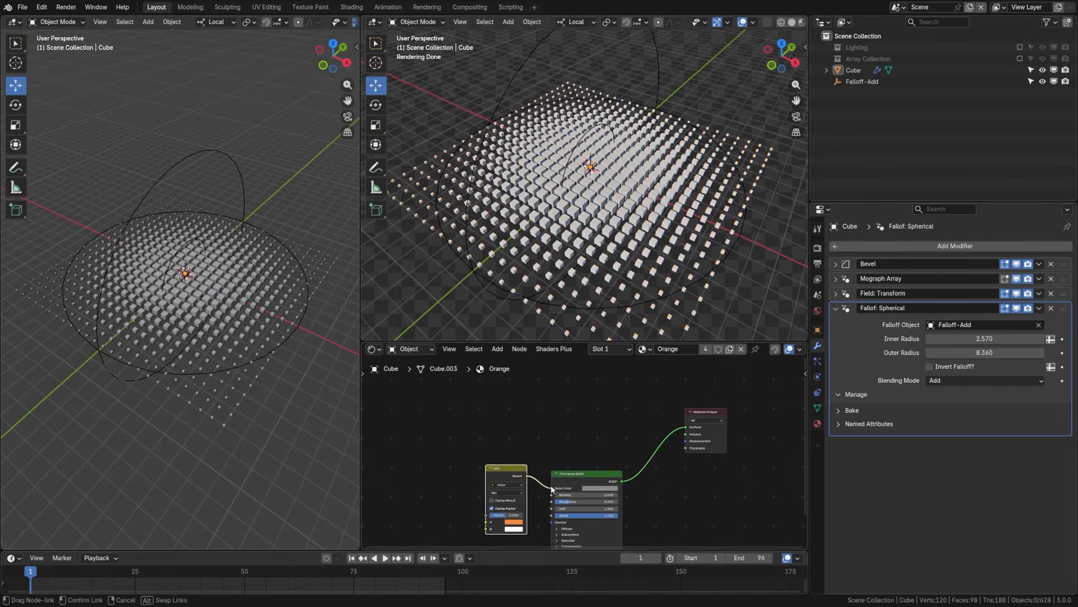
Step: Add an Attribute node beside the Mix node and set its type to Instancer
scroll(569, 465, up, 3)
middle_drag(485, 461, 548, 460)
key(shift+a)
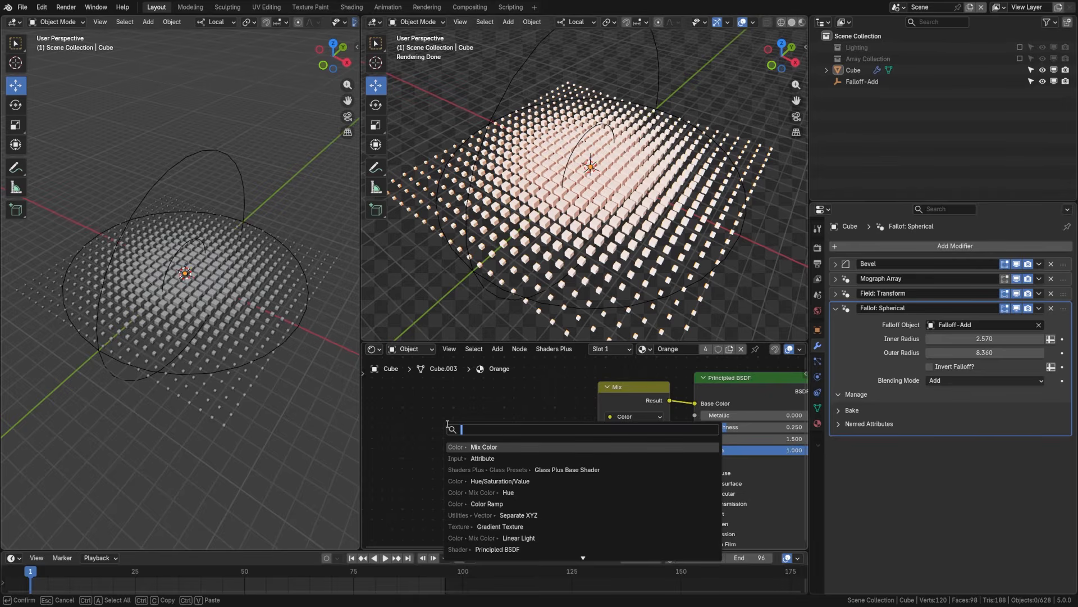
text(attr)
key(Return)
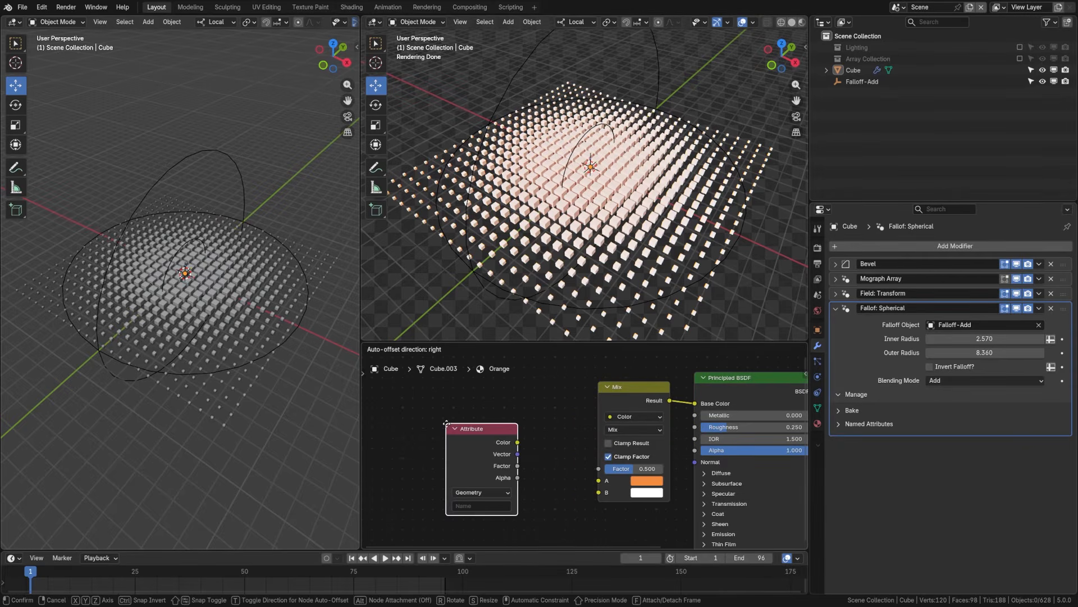
click(502, 413)
click(539, 480)
click(545, 530)
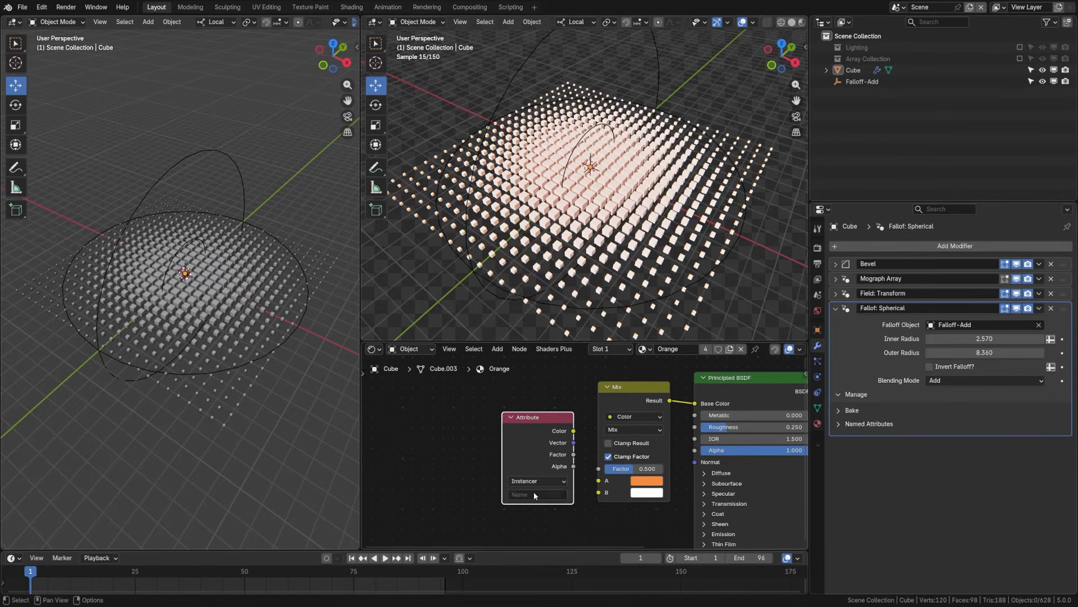
Step: Set the Attribute node's name to falloff and connect its Color output to the Mix node's Factor
click(533, 495)
text(falloff)
key(Return)
drag(573, 431, 579, 442)
drag(599, 470, 599, 468)
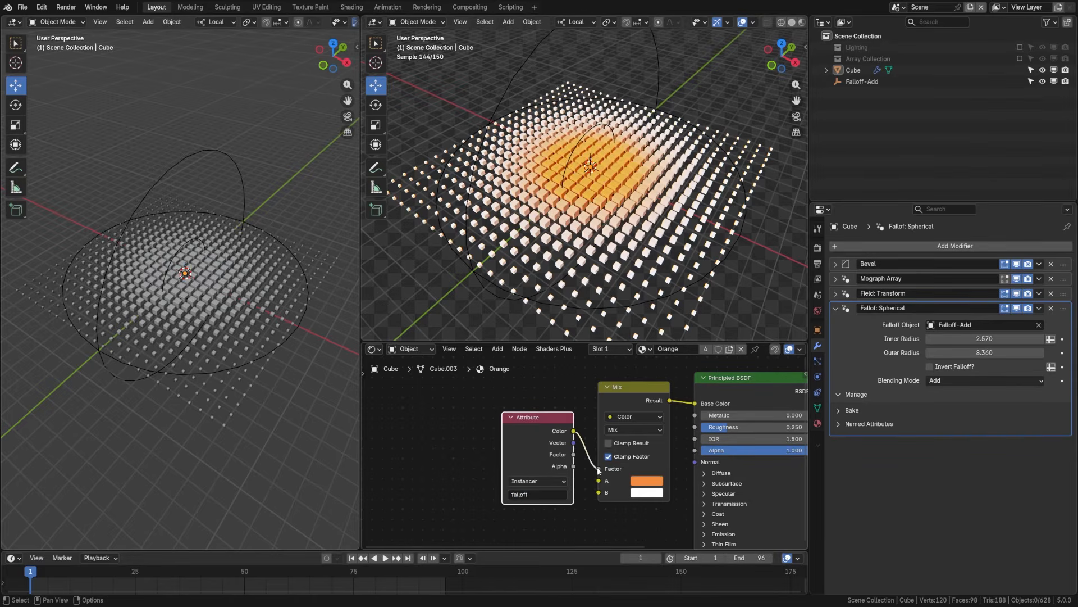
Step: Inspect the colored cubes, try moving the Falloff-Add empty across the grid, and cancel the move
scroll(504, 202, up, 2)
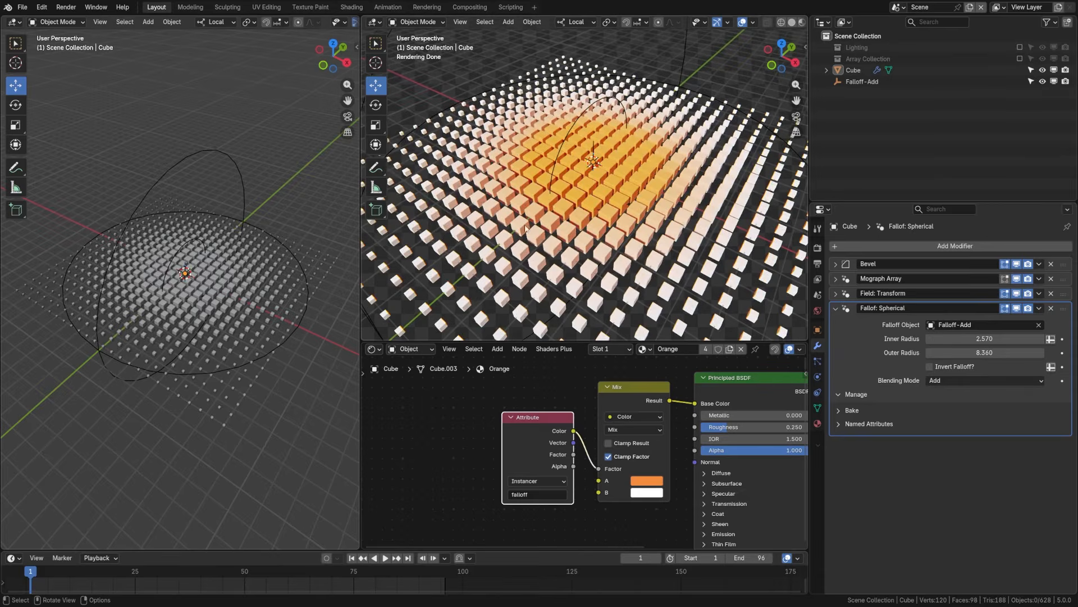
scroll(577, 285, down, 3)
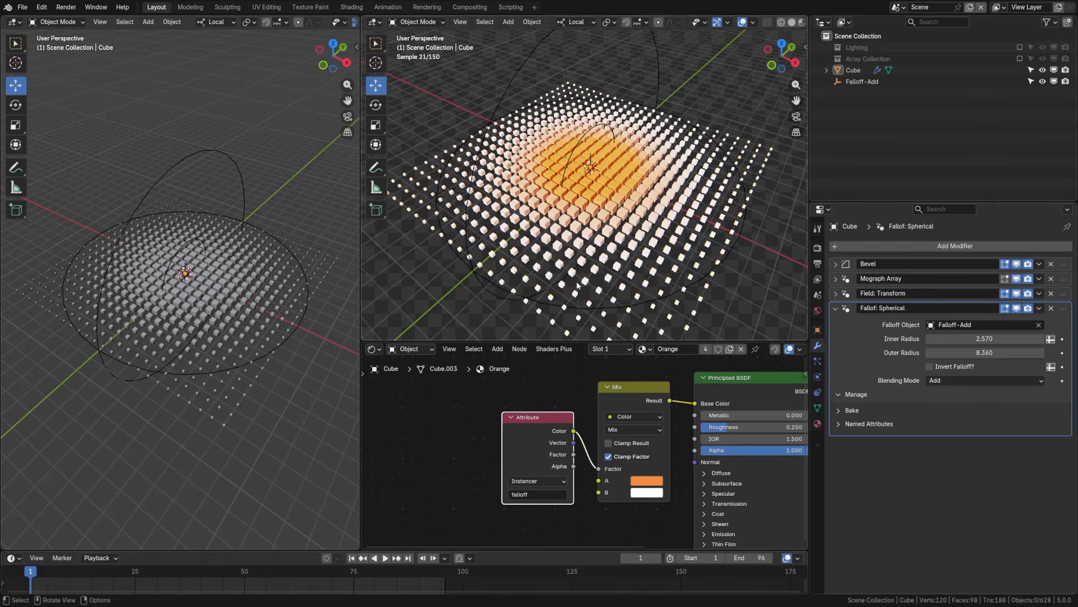
click(752, 253)
key(g)
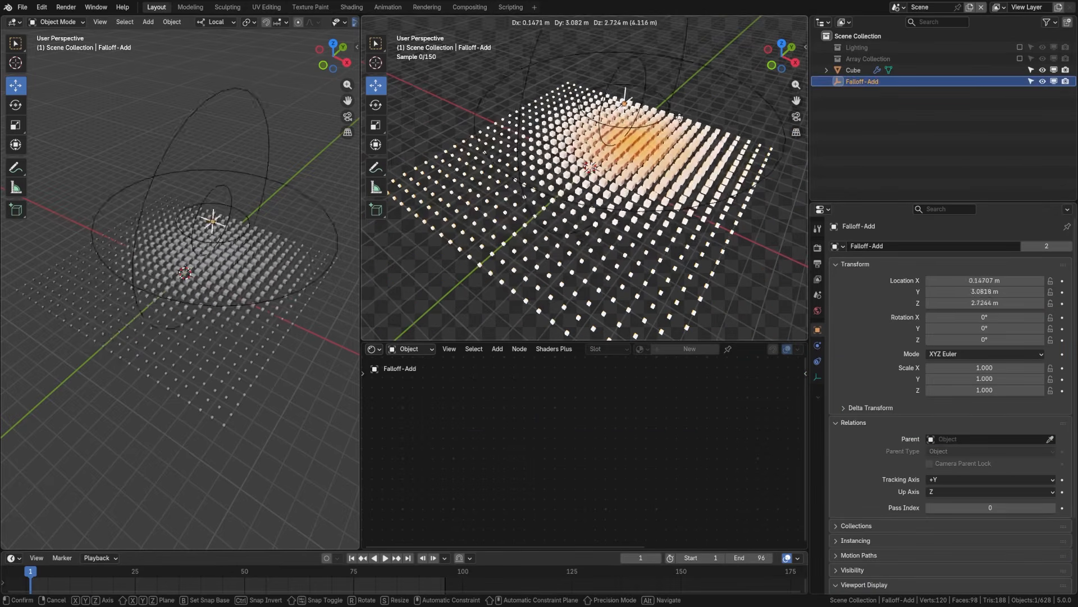
right_click(657, 182)
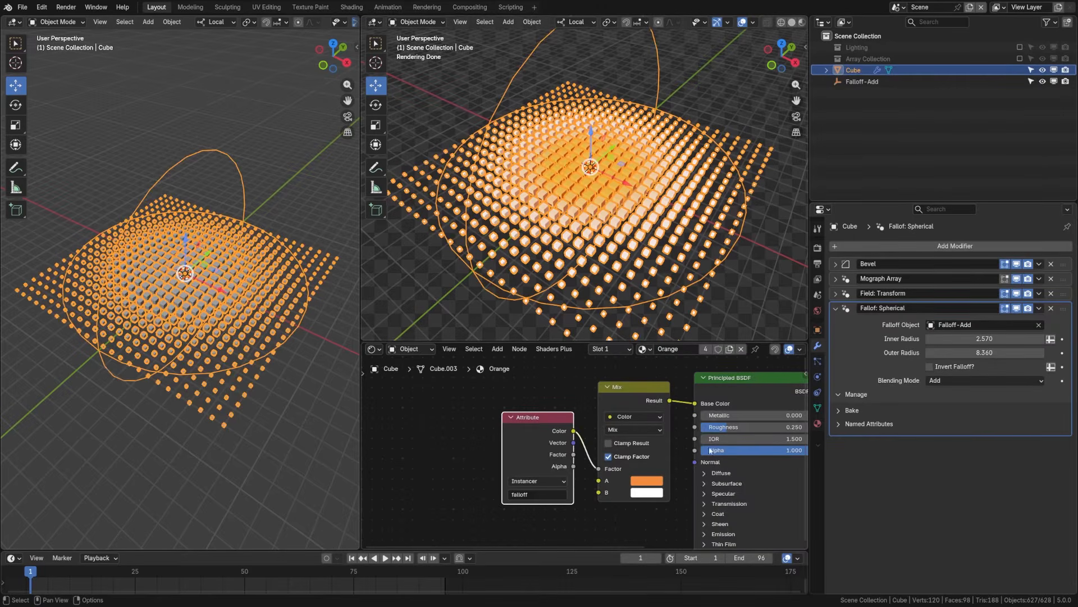
Step: Remove the Orange material slot from the Cube
scroll(564, 448, down, 1)
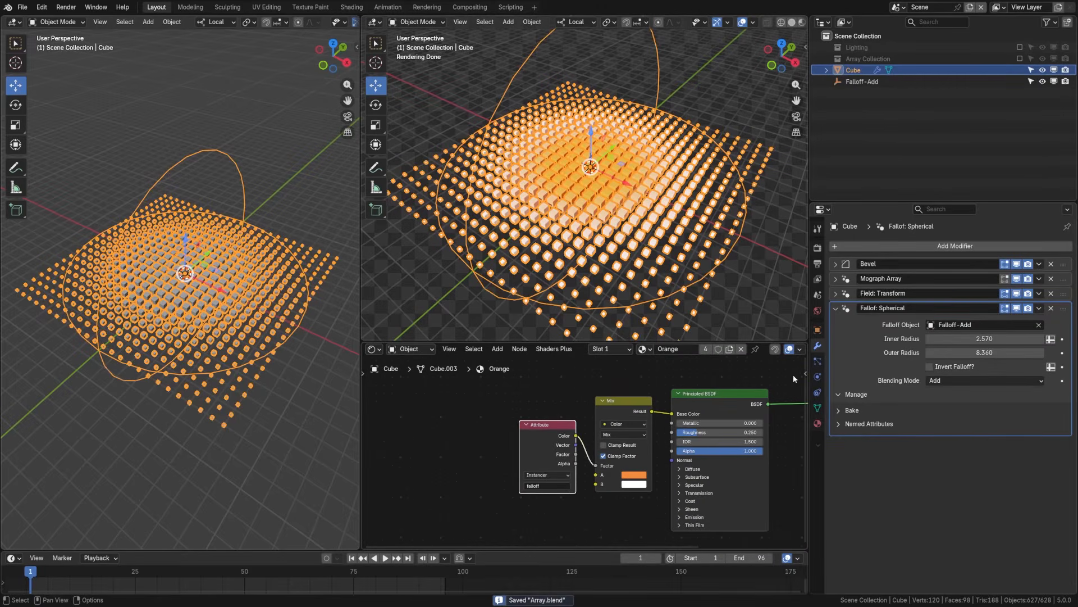
click(818, 424)
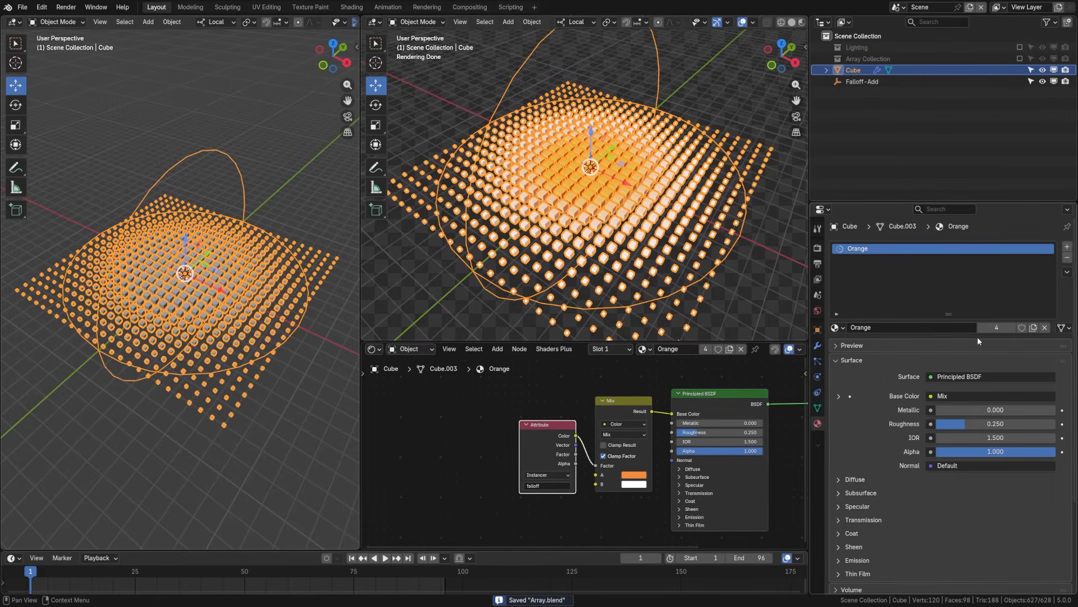
click(1066, 259)
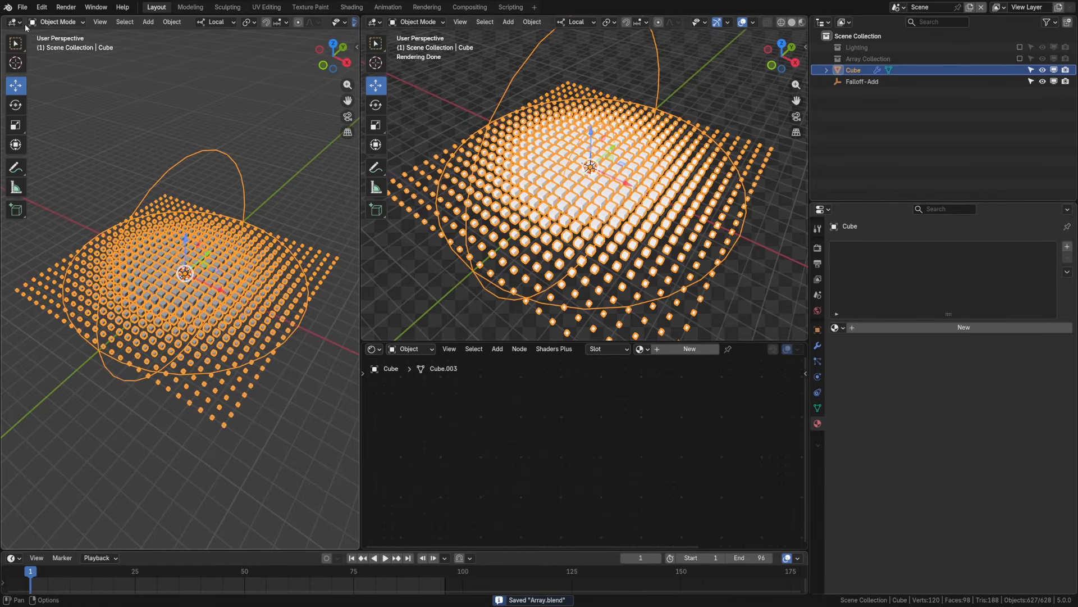
Step: Change the solid-shaded viewport to an Asset Browser and show the Materials catalog of MoGraph Toolbox
click(24, 25)
click(359, 88)
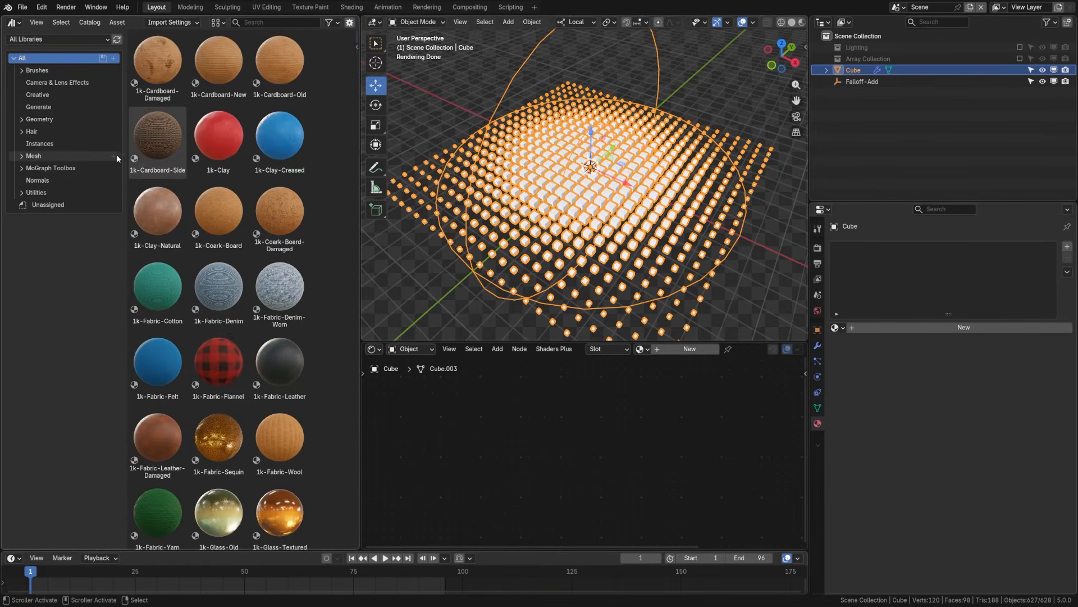
click(56, 168)
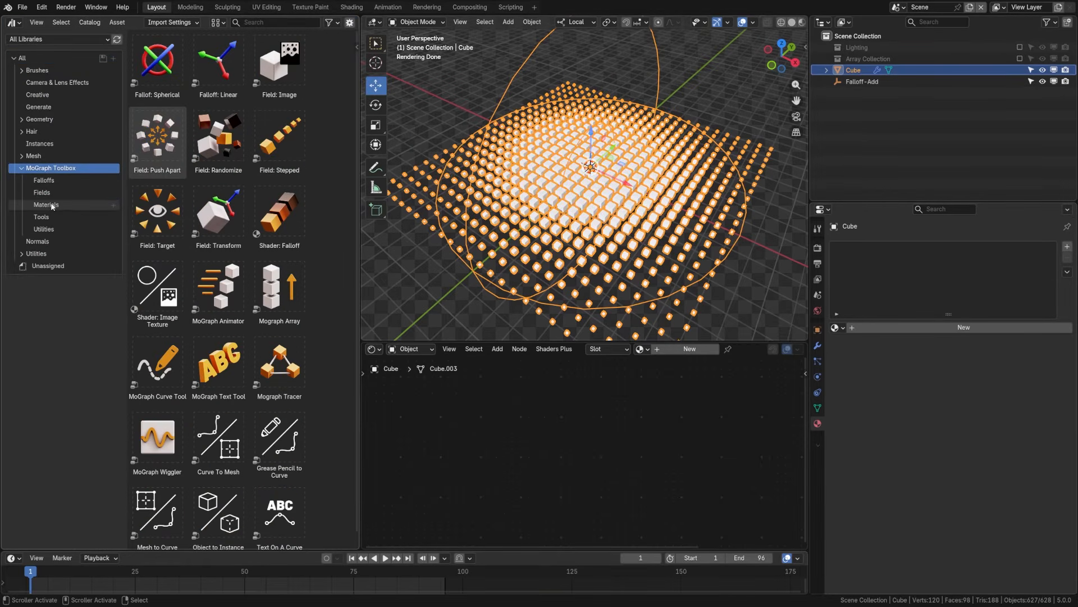
click(52, 205)
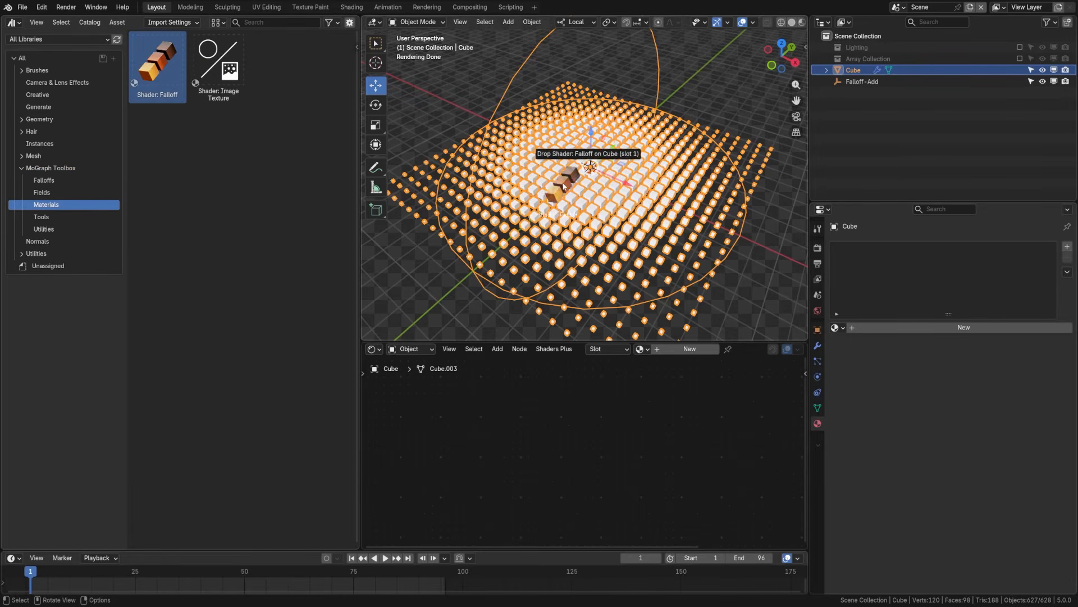
Step: Apply the Shader: Falloff material asset to slot 1 of the Cube and bring its shader nodes into view
drag(559, 201, 579, 210)
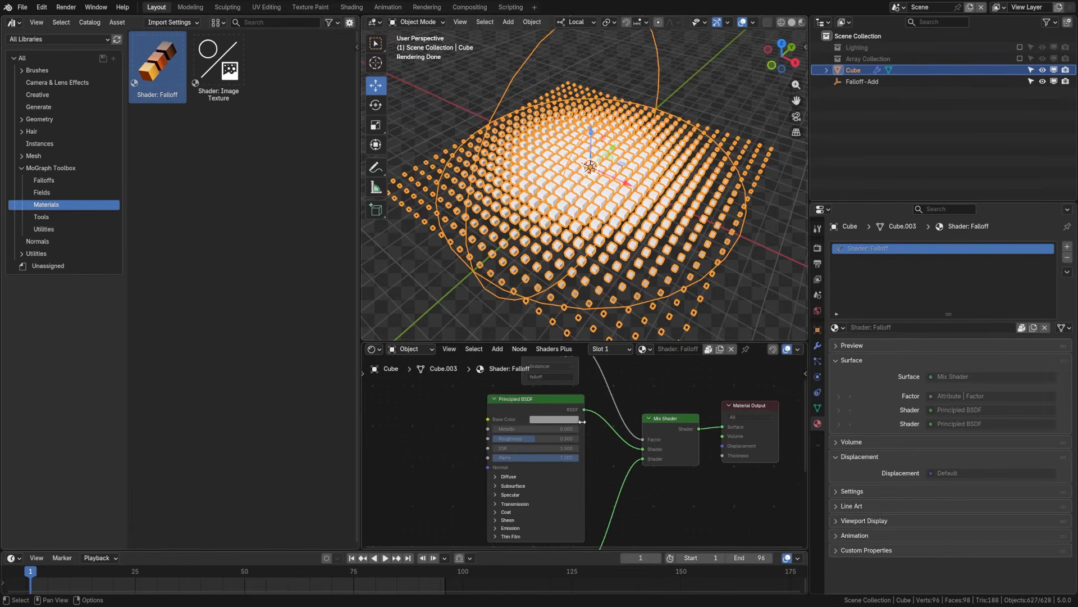
scroll(583, 424, down, 4)
mouse_move(589, 425)
middle_down()
mouse_move(591, 391)
mouse_move(599, 437)
middle_up()
scroll(585, 414, up, 2)
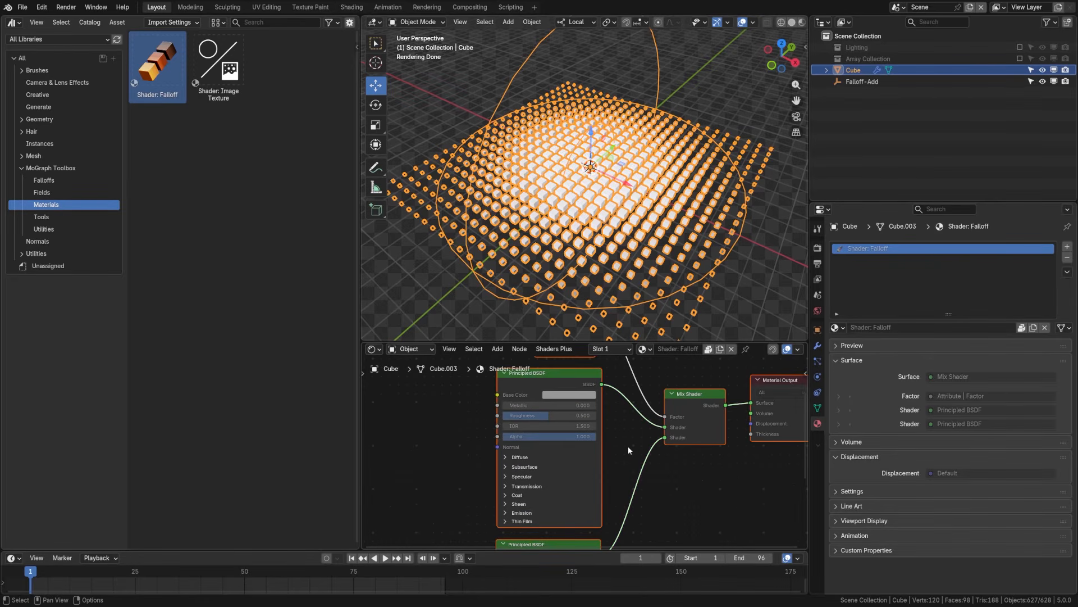
Step: Run Make Local so the linked Shader: Falloff material becomes editable, and save the file
key(F3)
text(make)
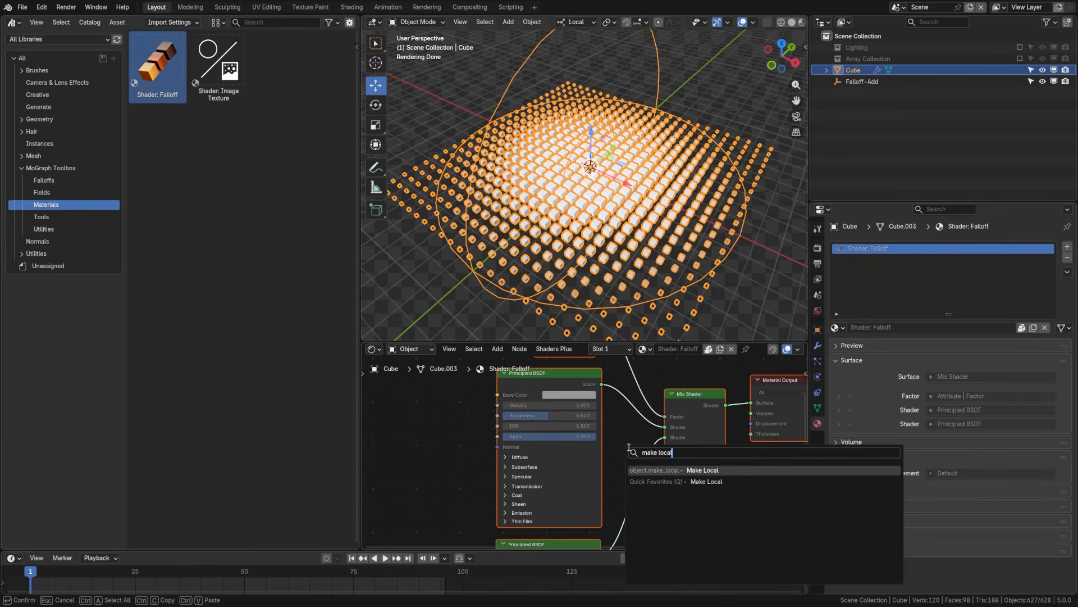
text( local)
key(Return)
scroll(625, 448, down, 3)
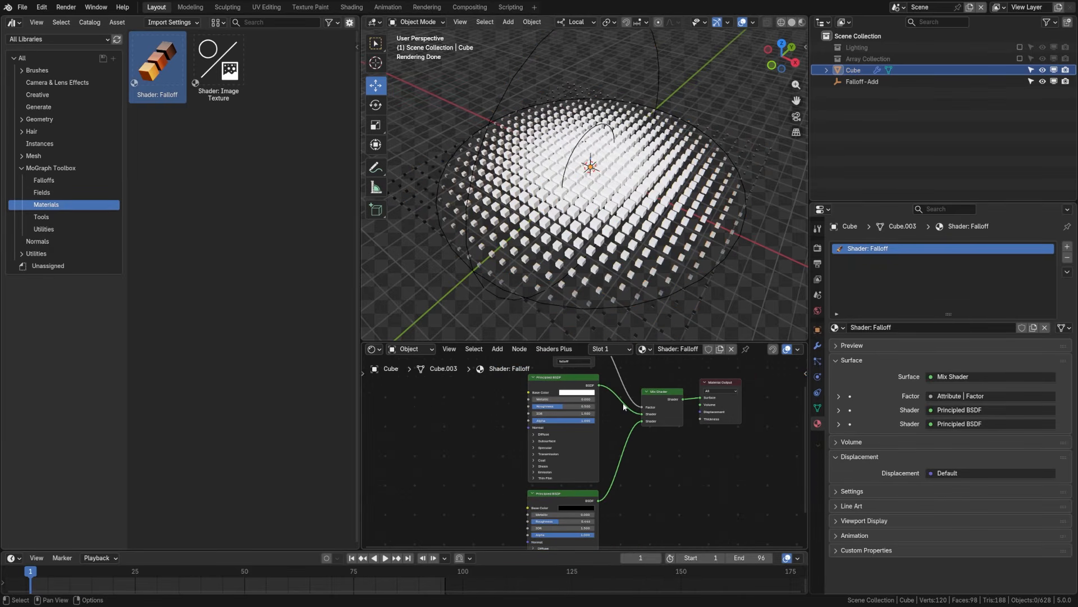
key(ctrl+s)
scroll(618, 409, up, 2)
middle_drag(659, 400, 655, 452)
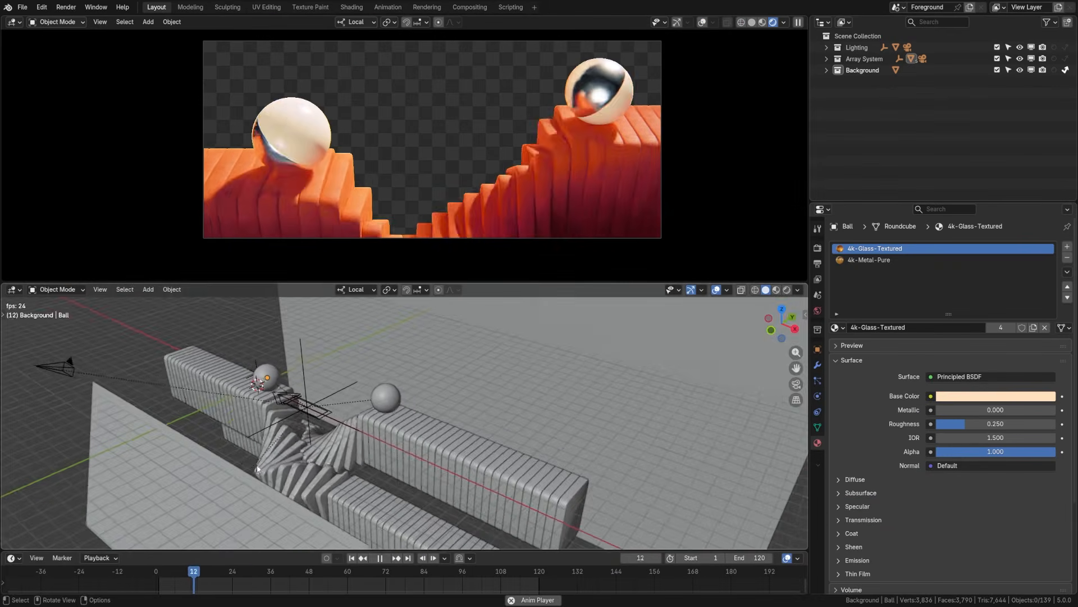
Step: Select the Bridge.001 array below the balls and turn off viewport display for all four of its modifiers
middle_drag(258, 468, 383, 450)
scroll(393, 458, up, 2)
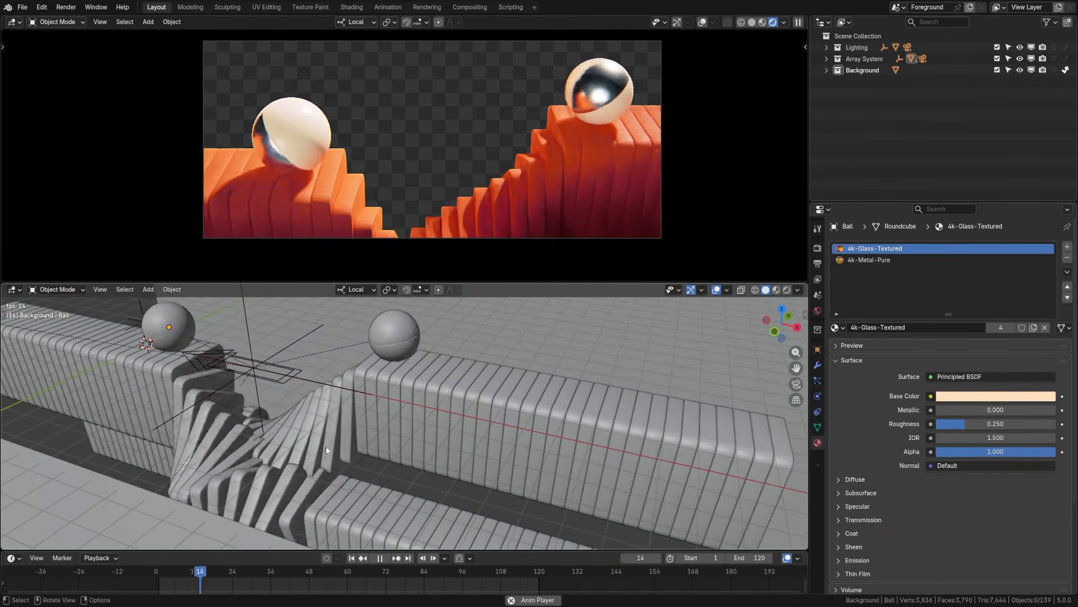
click(395, 442)
click(818, 365)
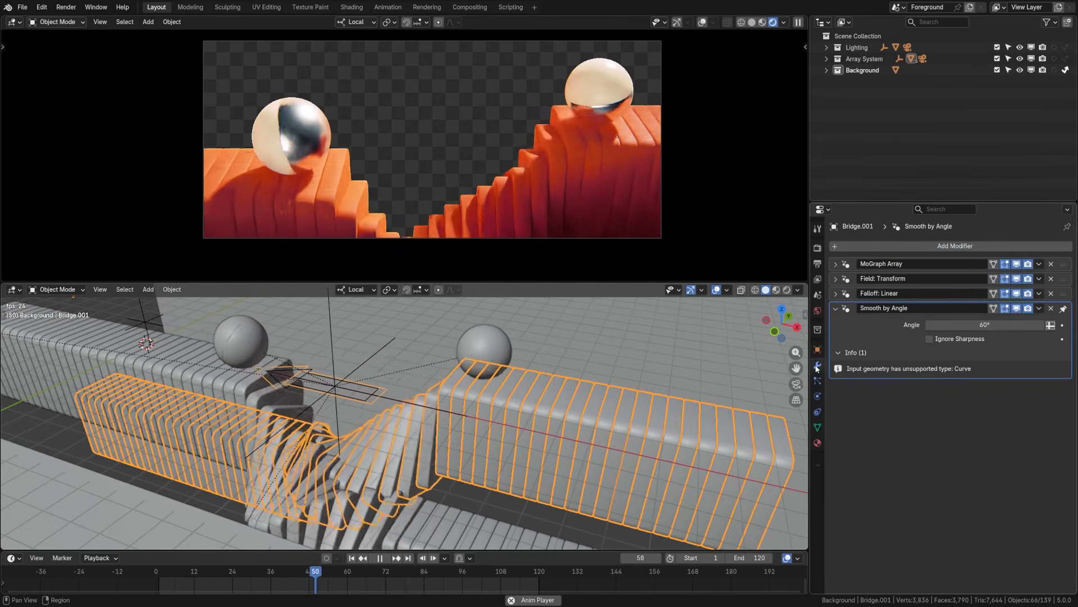
click(1017, 264)
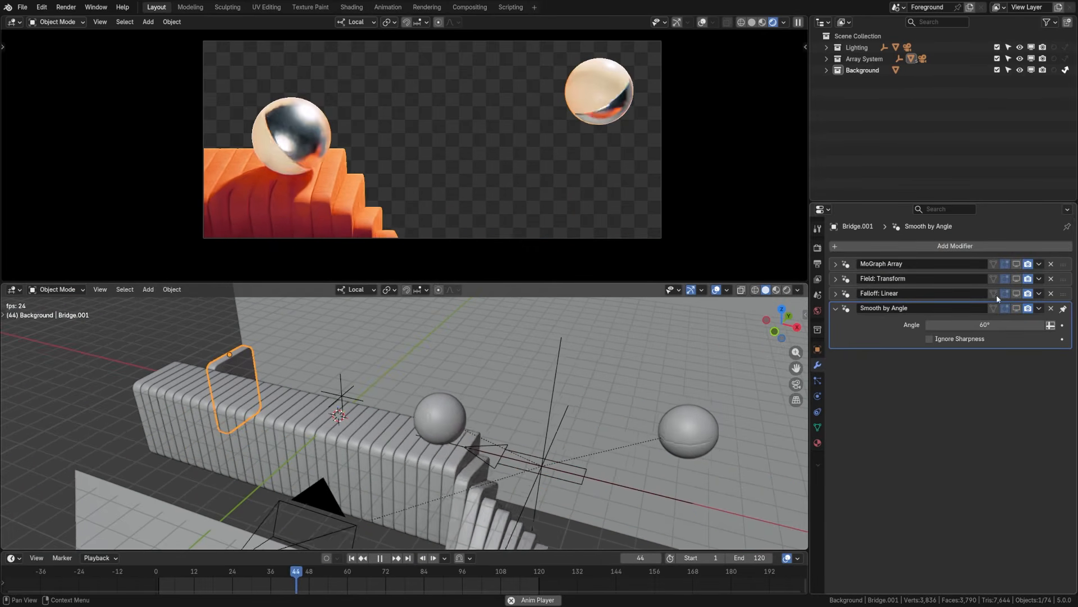
Step: Turn viewport display back on for Bridge.001's MoGraph Array, Field: Transform and Falloff: Linear modifiers, one after another
click(1016, 263)
click(1017, 280)
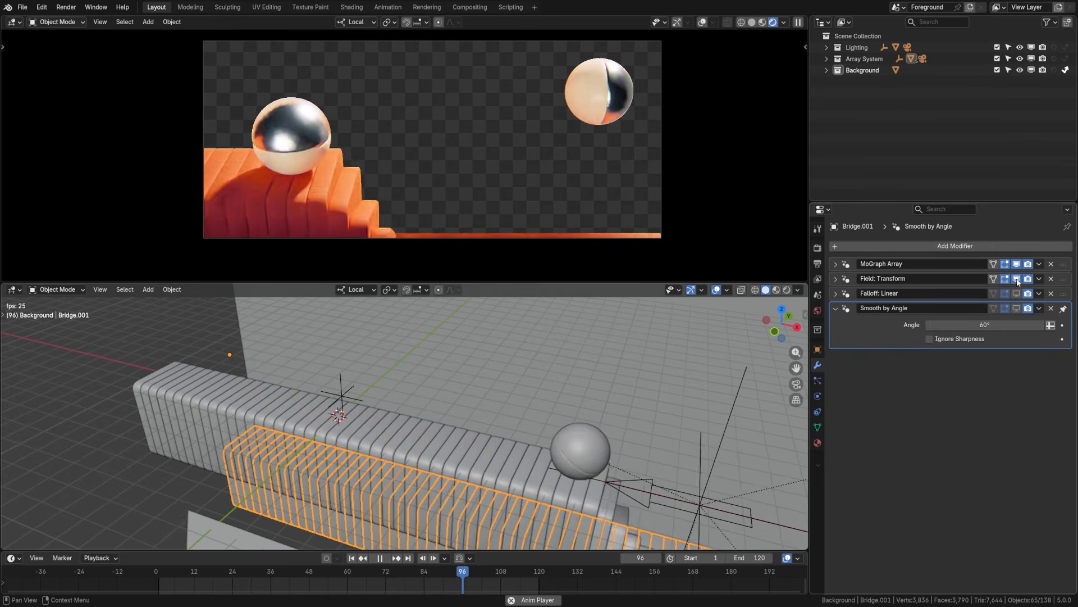
shift+middle_drag(609, 436, 516, 384)
click(1017, 293)
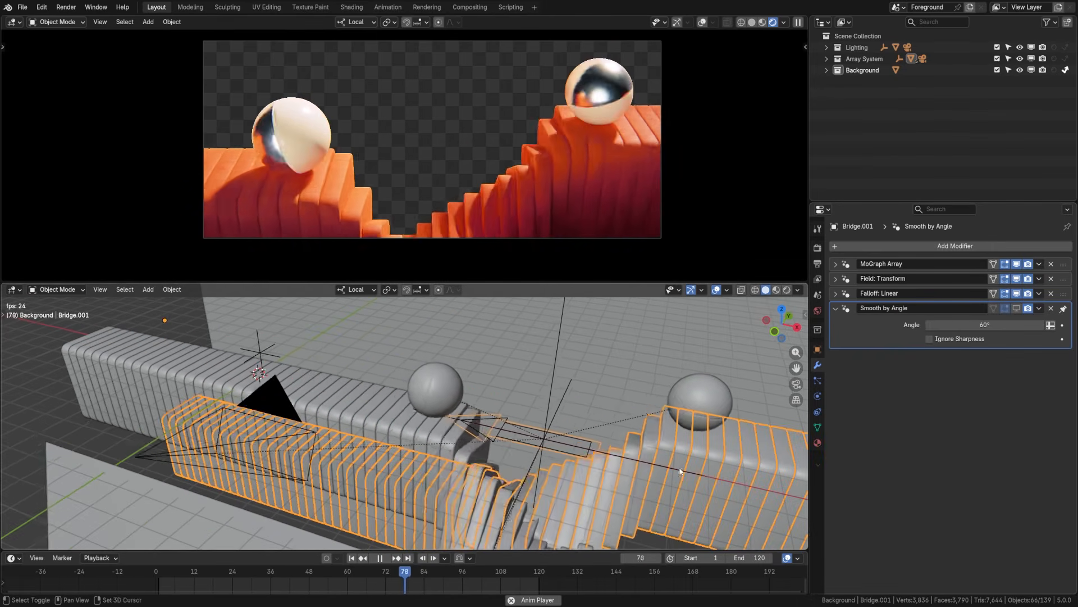
shift+middle_drag(681, 471, 519, 420)
scroll(448, 421, down, 2)
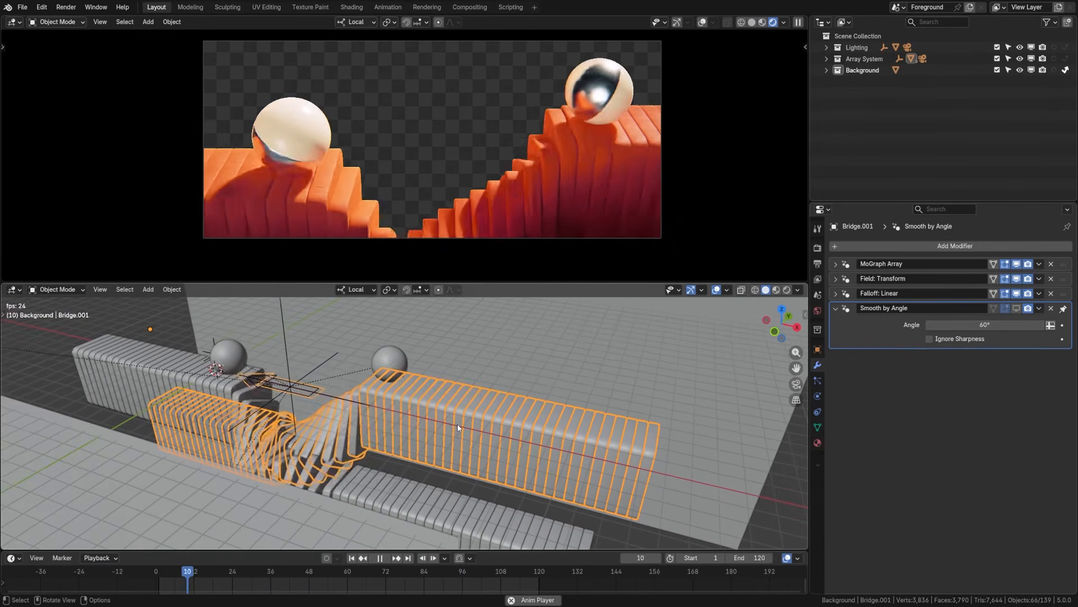